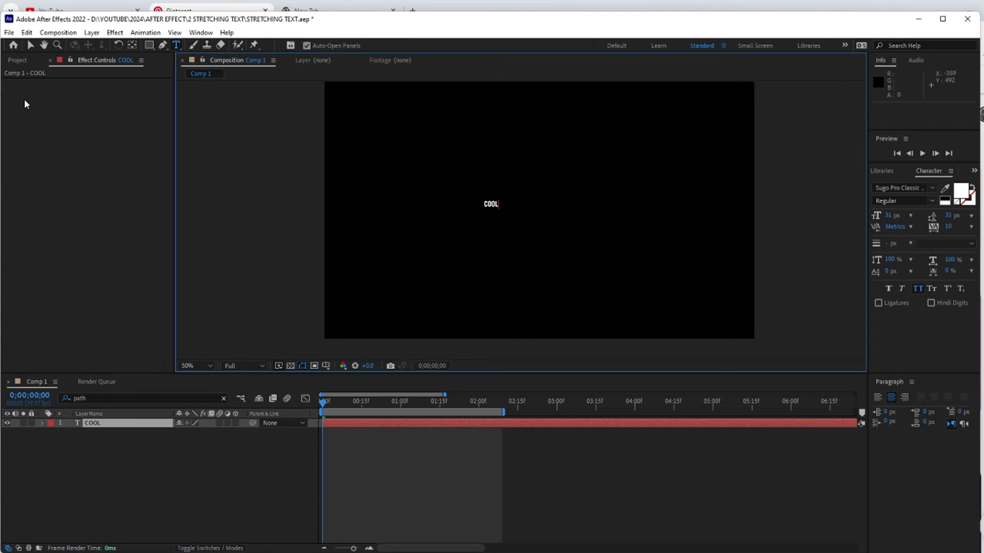
Step: Scale the COOL text up to fill the middle of the composition and move it to the center of the frame
left_click(30, 45)
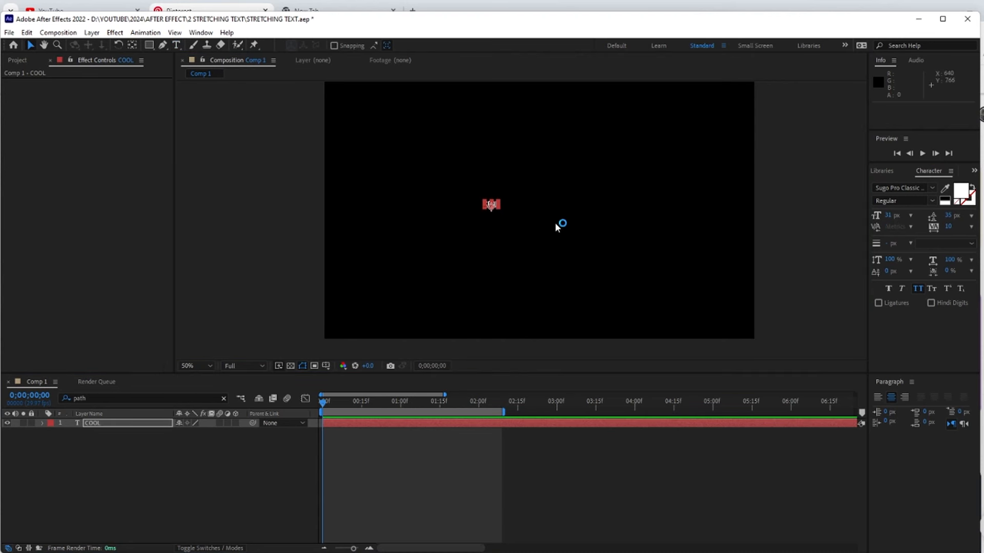
left_click(497, 197)
left_click(494, 206)
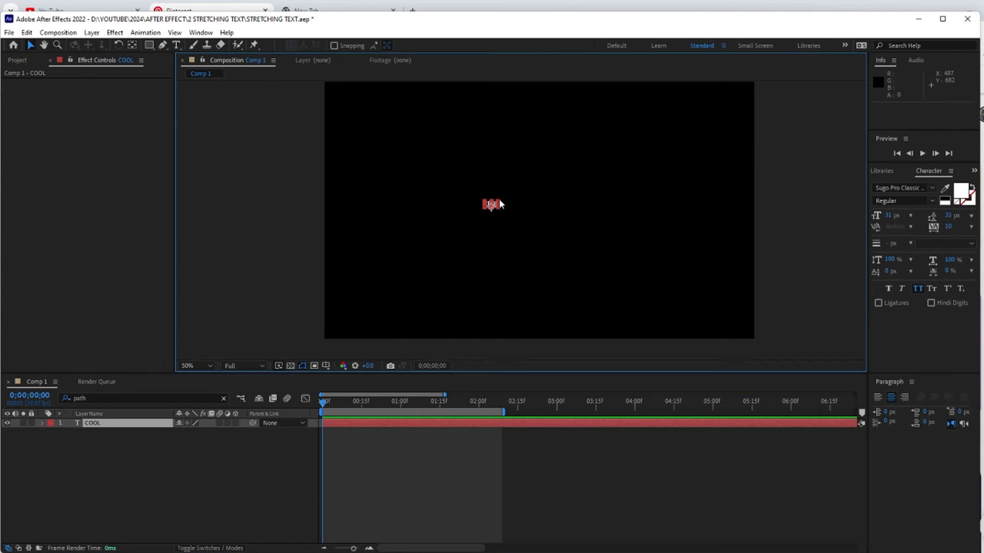
left_click_drag(499, 199, 617, 126)
left_click_drag(563, 191, 608, 240)
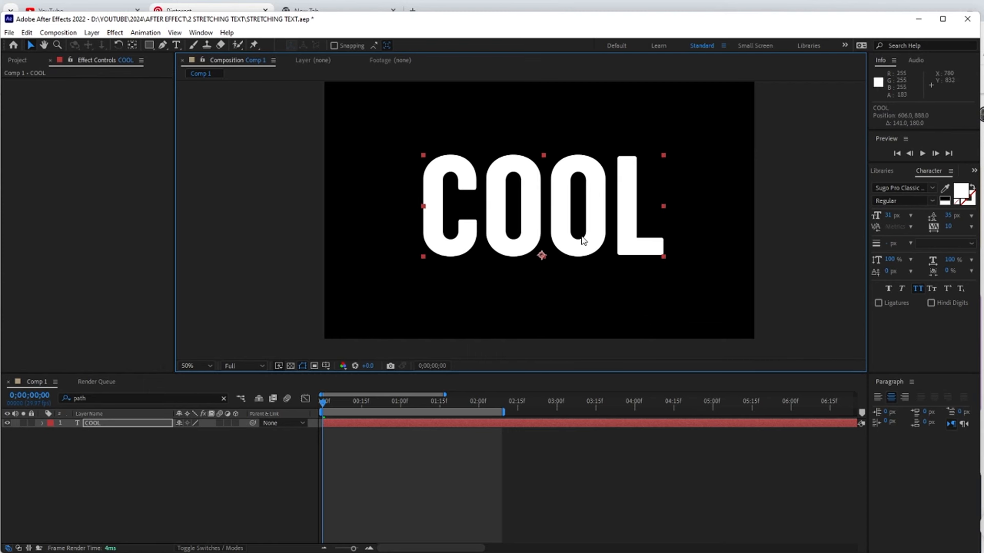
Step: Move the anchor point to the center of the COOL text and reposition the layer to about 606, 710
left_click(133, 45)
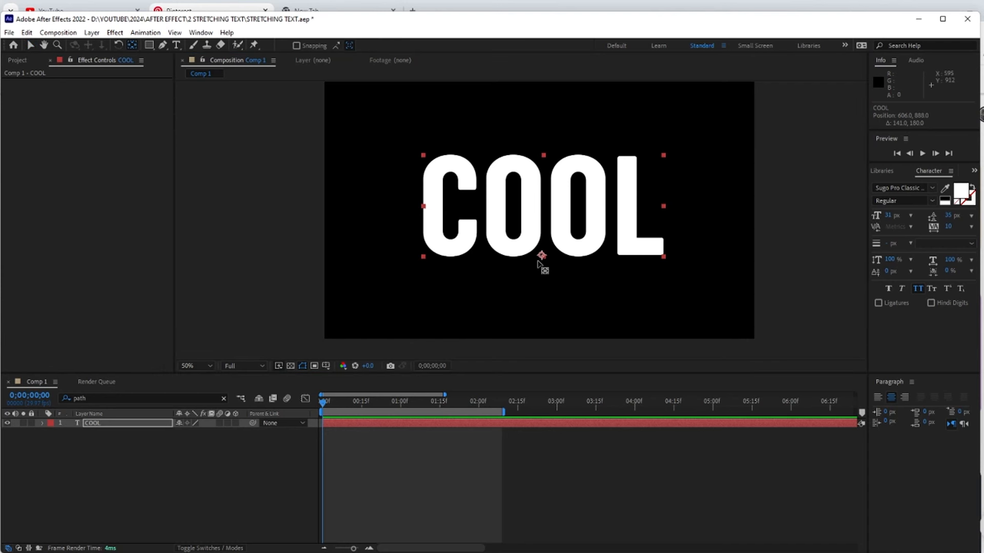
left_click_drag(537, 261, 551, 211)
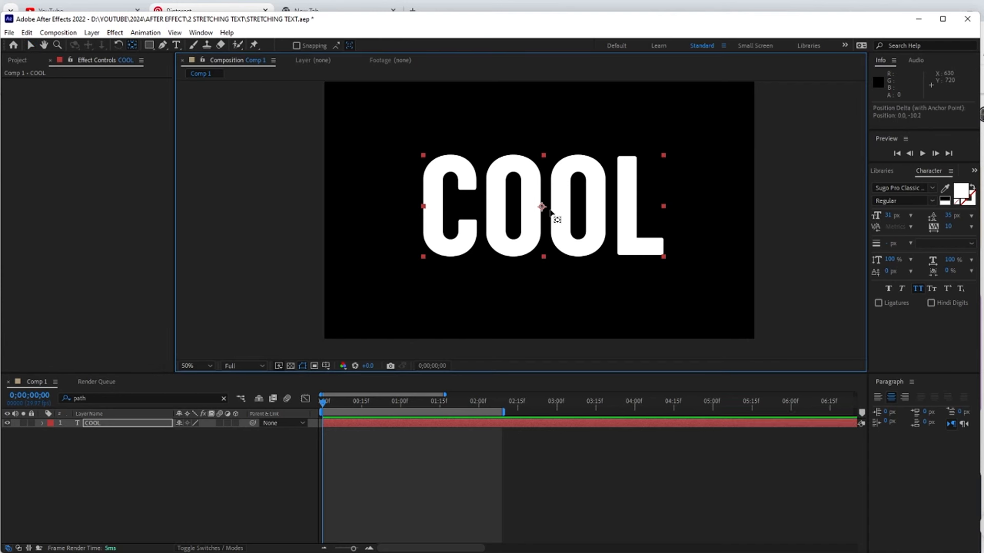
left_click(30, 45)
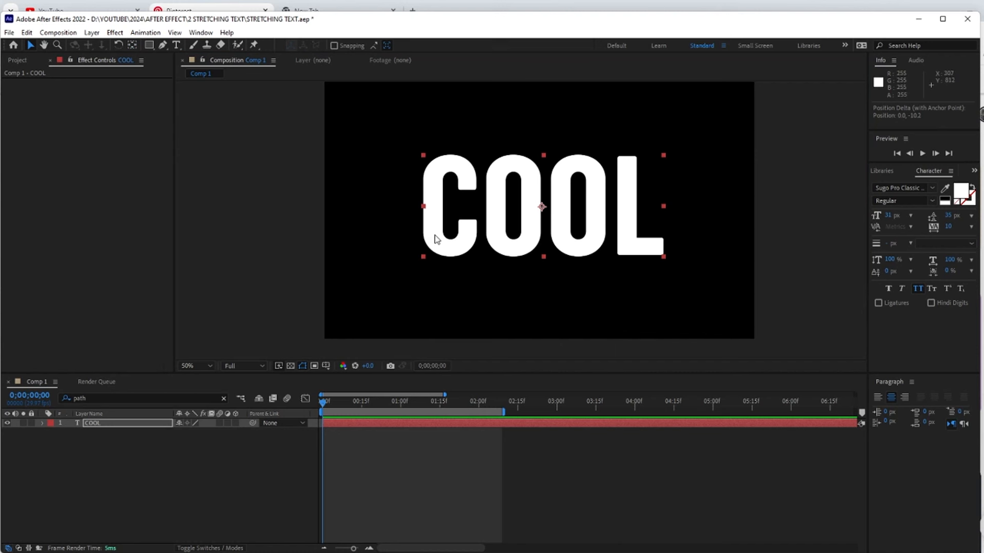
left_click_drag(437, 238, 434, 238)
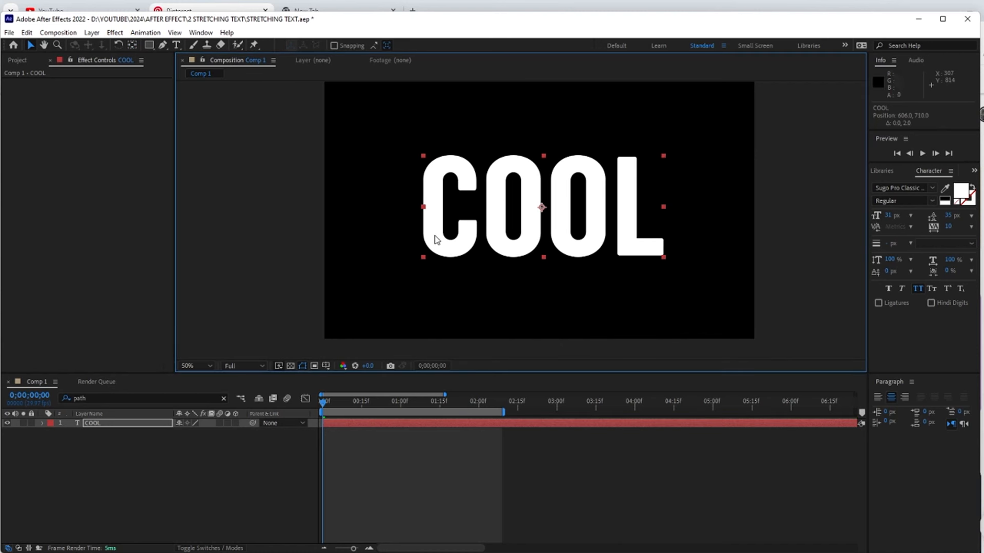
Step: Add a Drop Shadow layer style to the COOL text and set its opacity to 100%
right_click(434, 238)
mouse_move(485, 372)
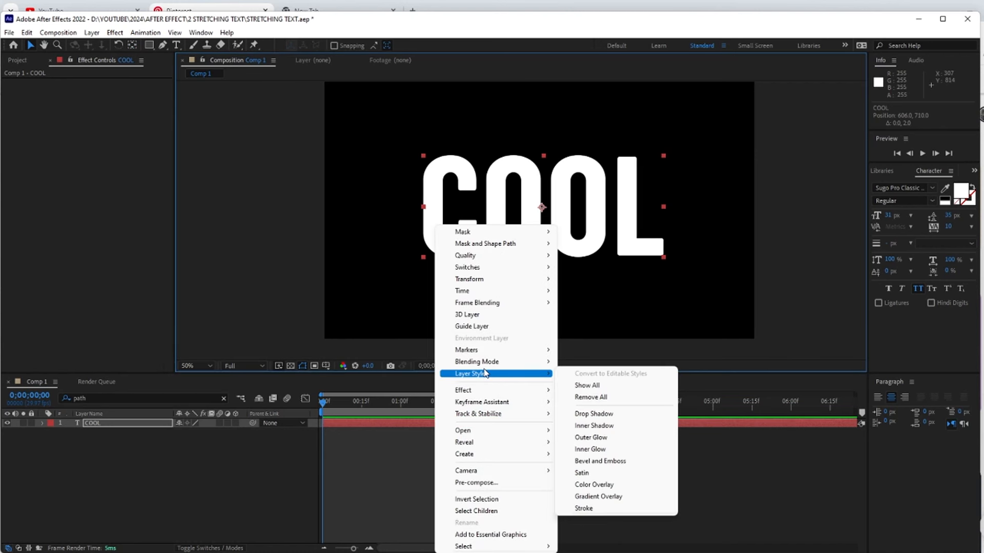
left_click(594, 413)
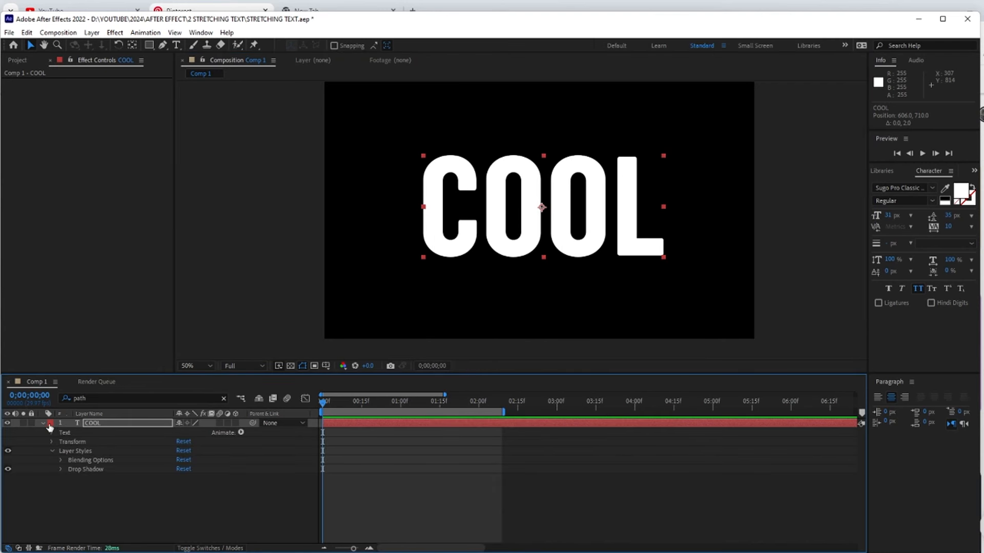
left_click(60, 470)
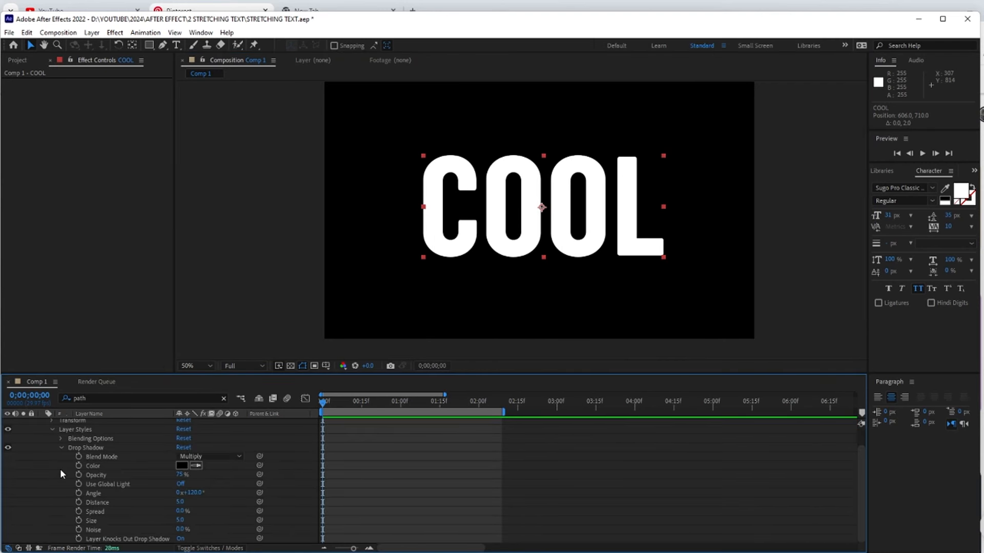
left_click_drag(180, 475, 234, 478)
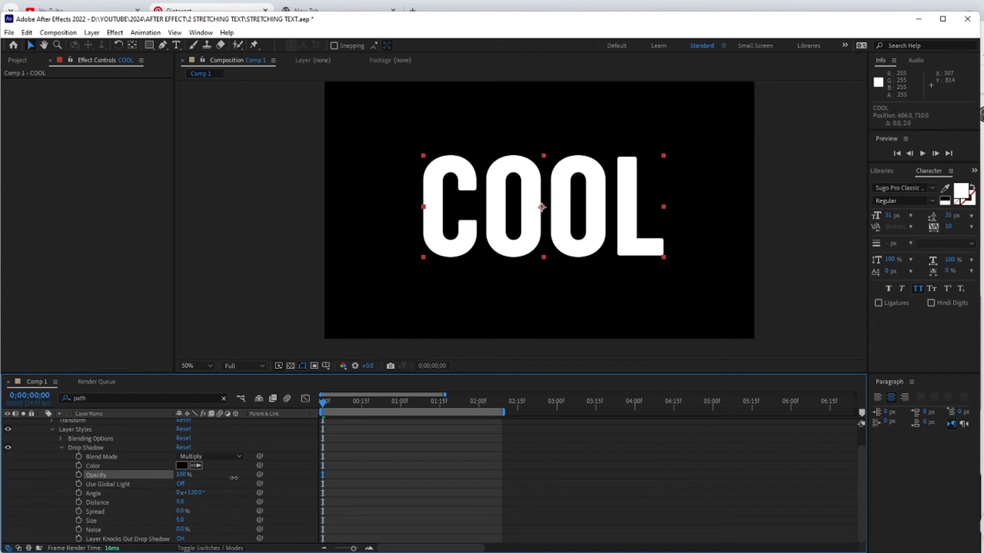
Step: Change the drop shadow color to a bright golden yellow with a hue of 47°
left_click(182, 465)
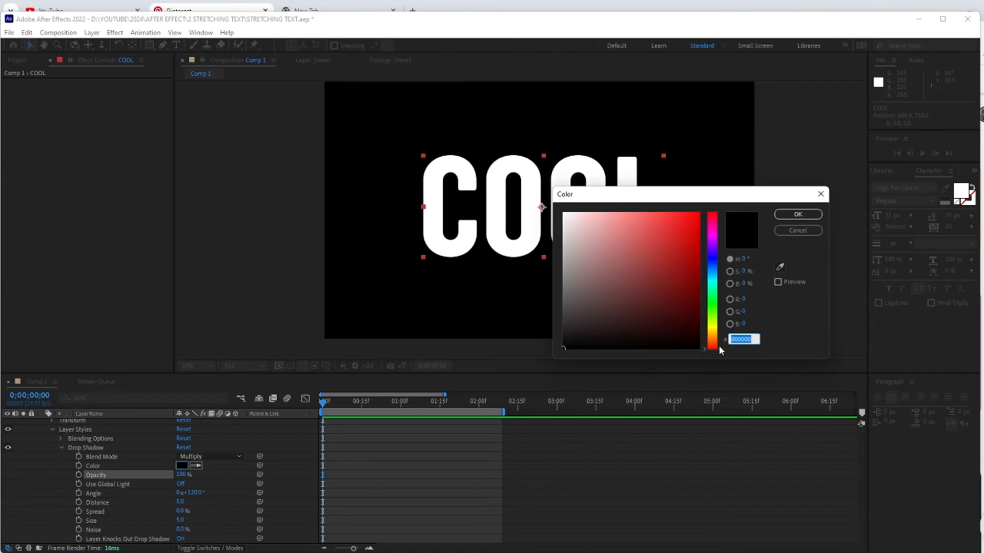
left_click_drag(719, 345, 718, 331)
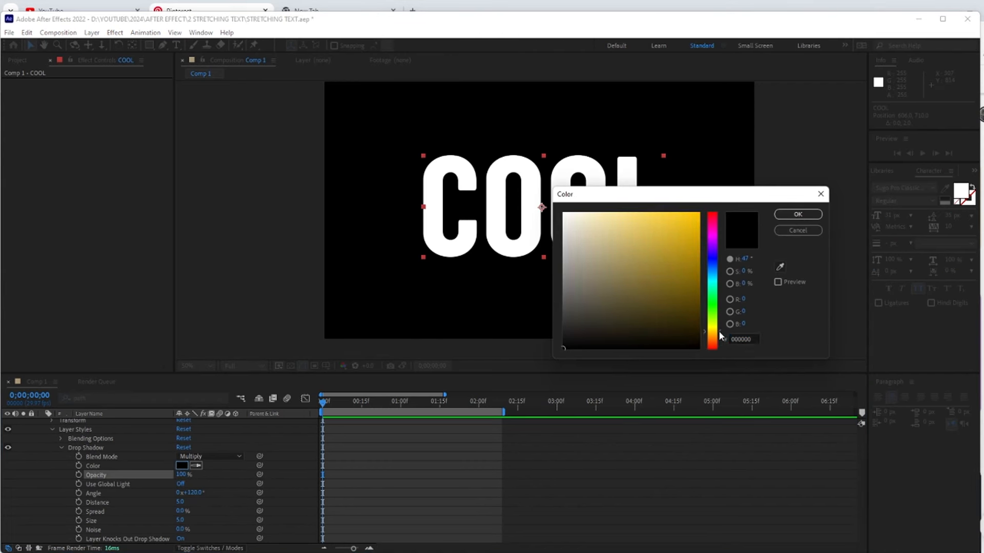
left_click(699, 213)
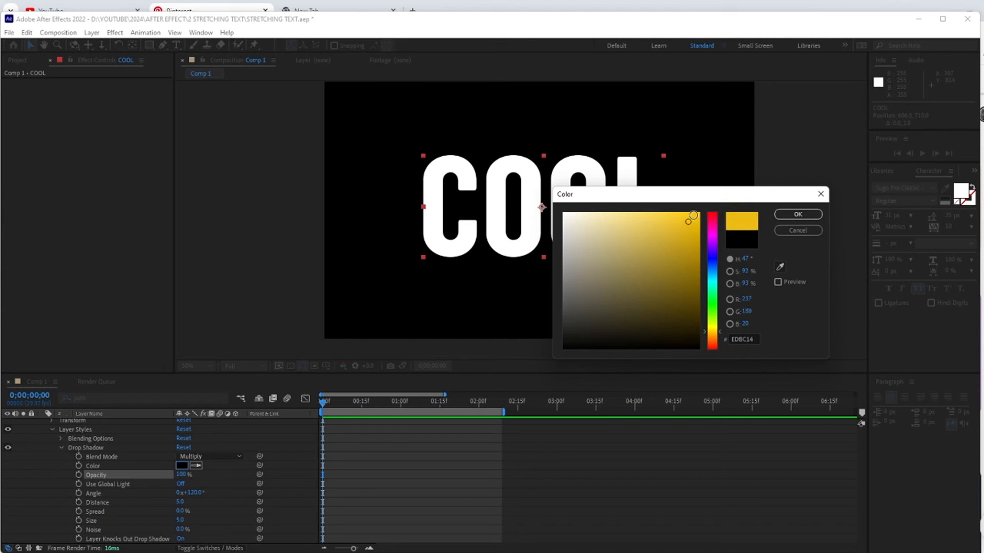
left_click(798, 215)
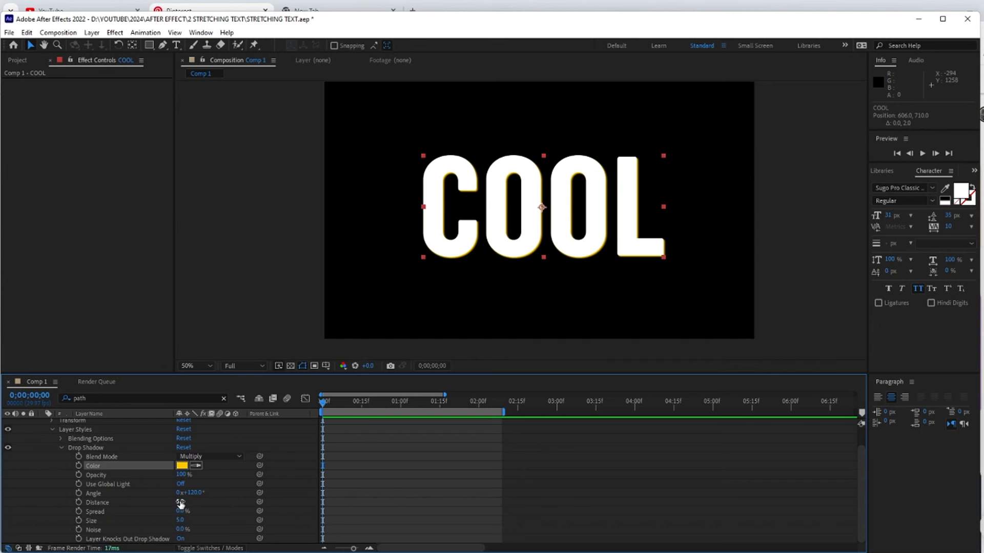
Step: Set the drop shadow's distance to 19 and its size to 0 for a hard-edged shadow
left_click_drag(180, 501, 126, 515)
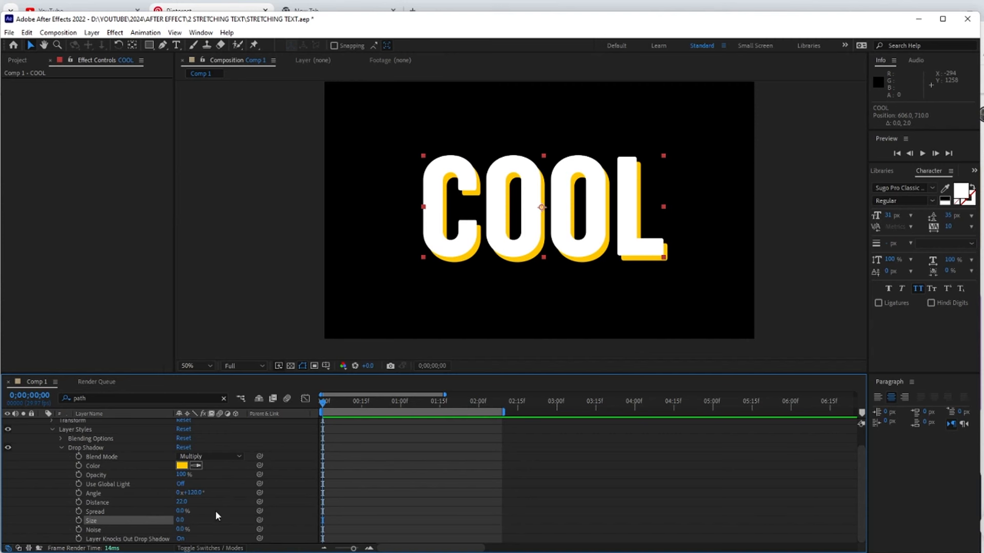
left_click_drag(182, 502, 179, 501)
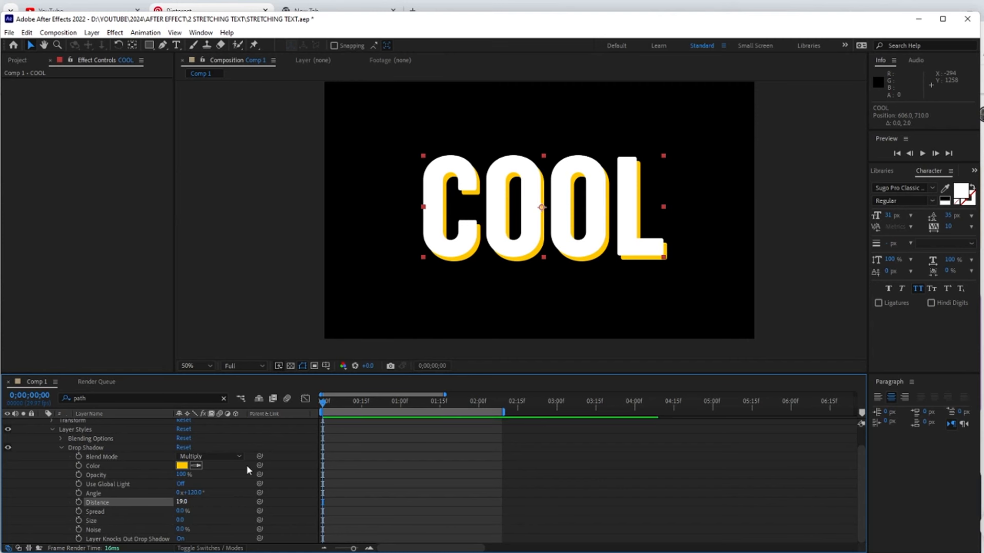
left_click(407, 314)
Step: Create shapes from the COOL text and delete the original text layer
right_click(453, 248)
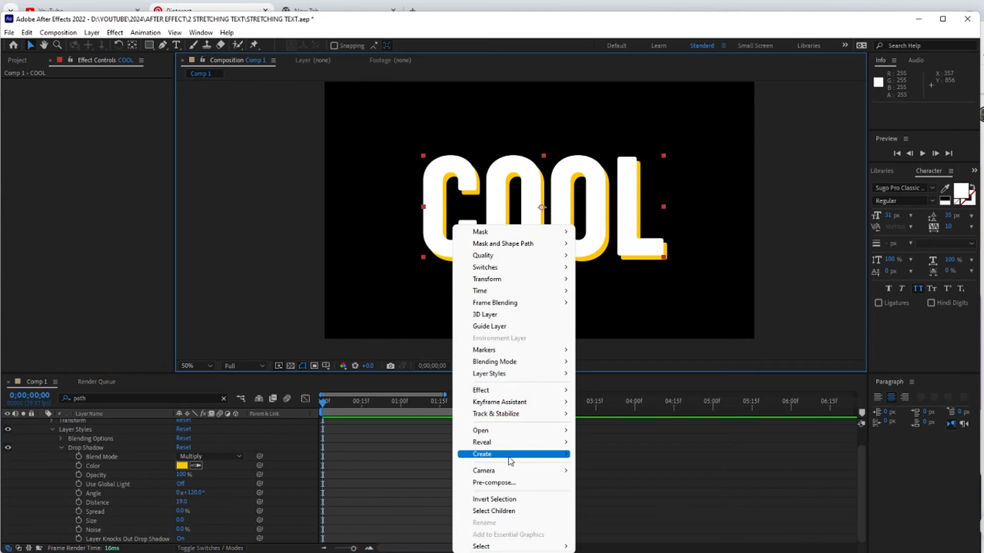
mouse_move(510, 454)
left_click(619, 468)
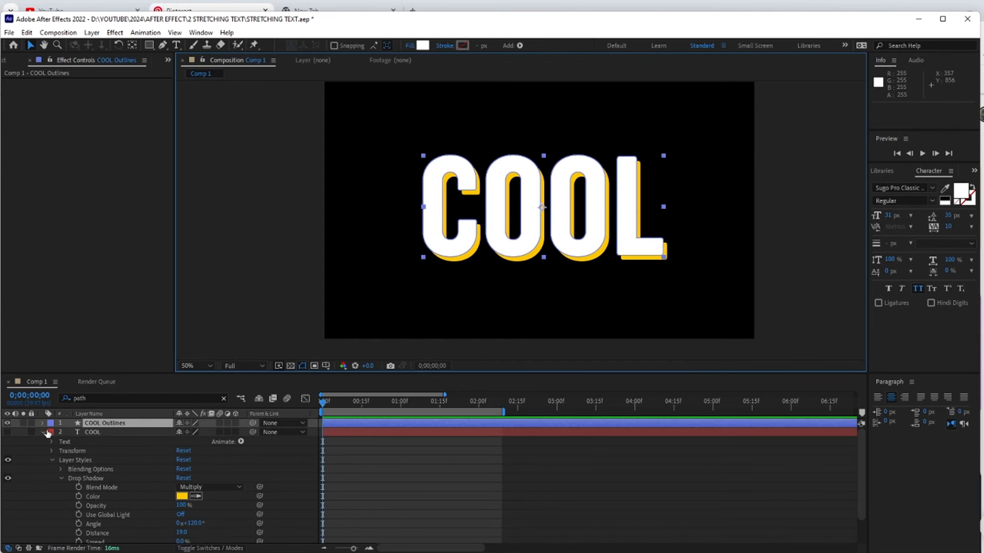
left_click(43, 432)
left_click(121, 433)
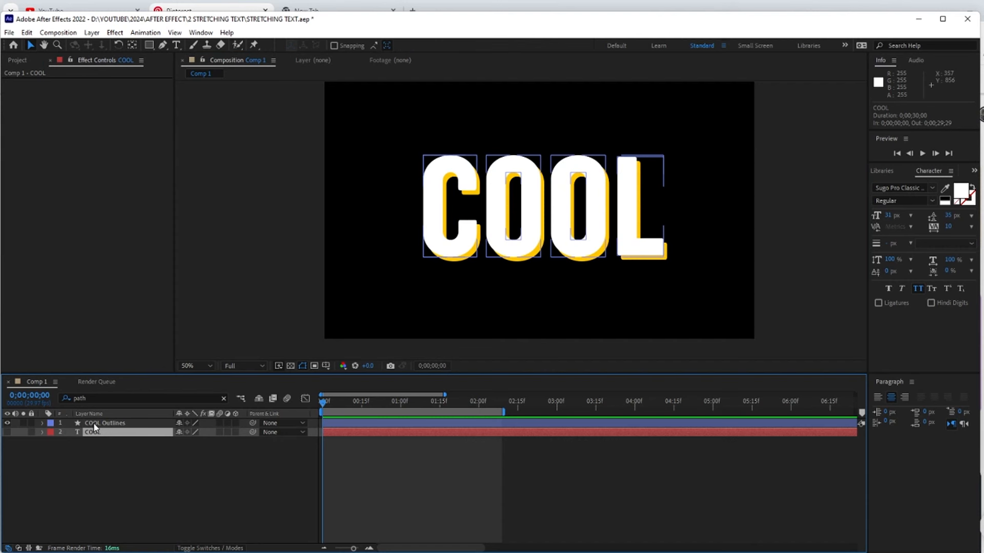
key("Delete")
Step: Filter the COOL Outlines layer's properties by "path" and set a path keyframe for the letter C at 0;00;00;00
left_click(94, 423)
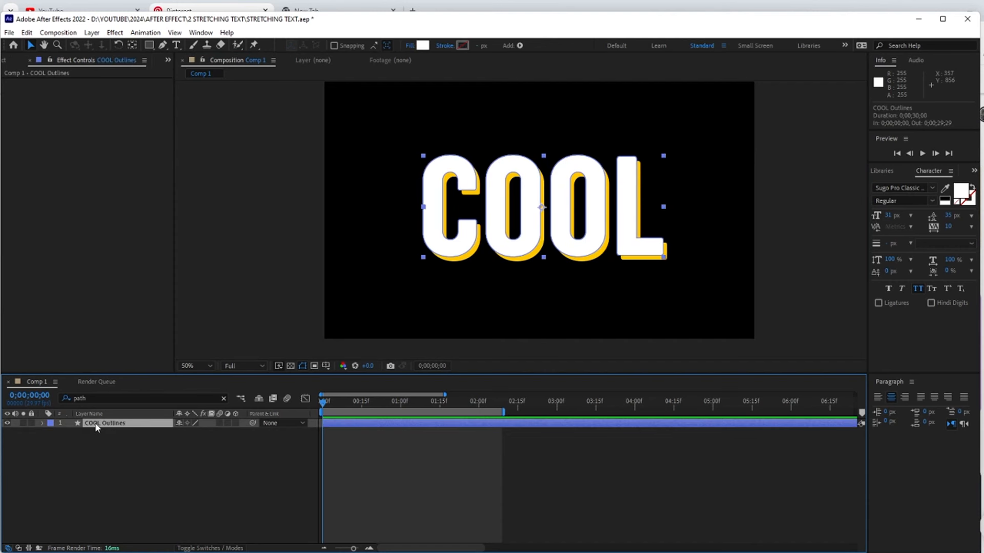
double_click(440, 249)
left_click(111, 398)
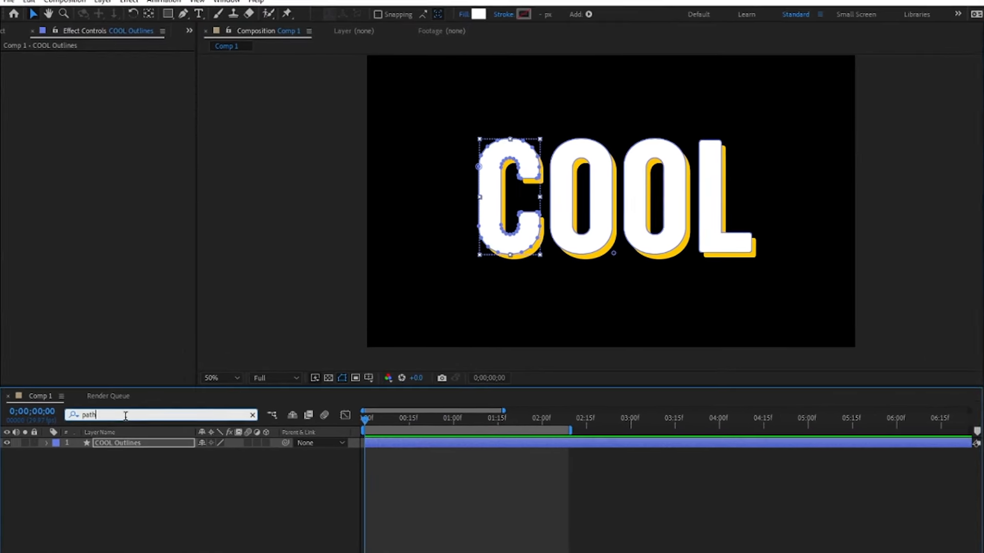
type("path")
key("BackSpace")
key("BackSpace")
key("BackSpace")
key("BackSpace")
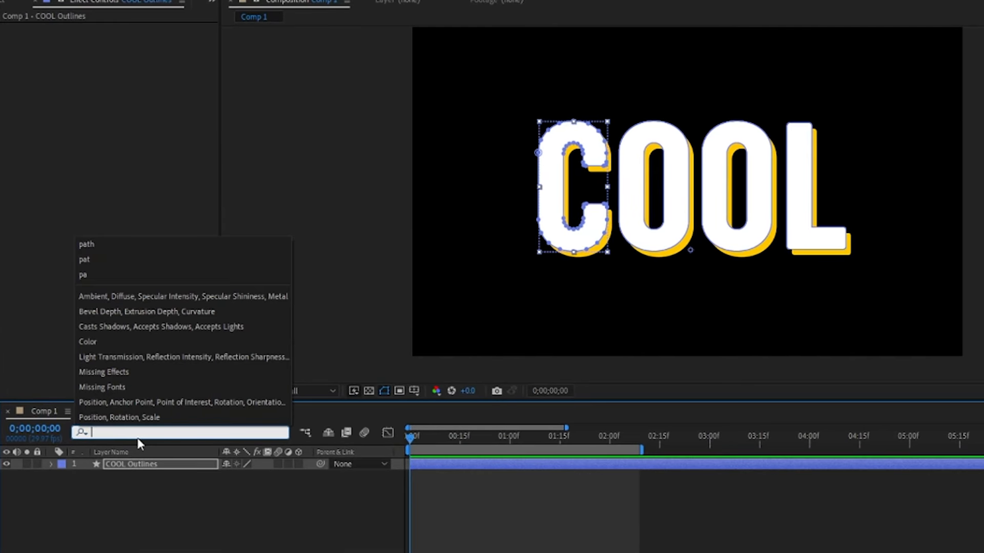
type("path")
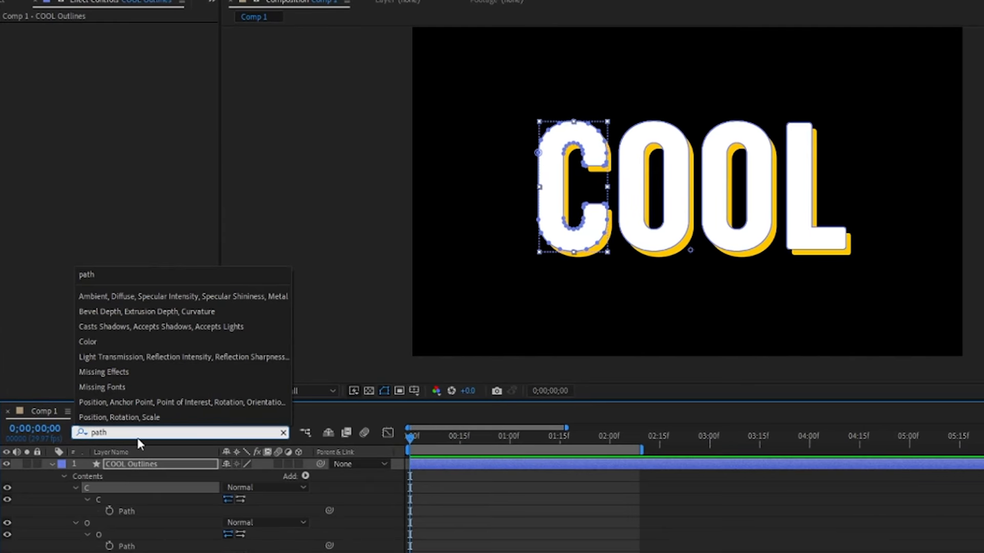
left_click(110, 510)
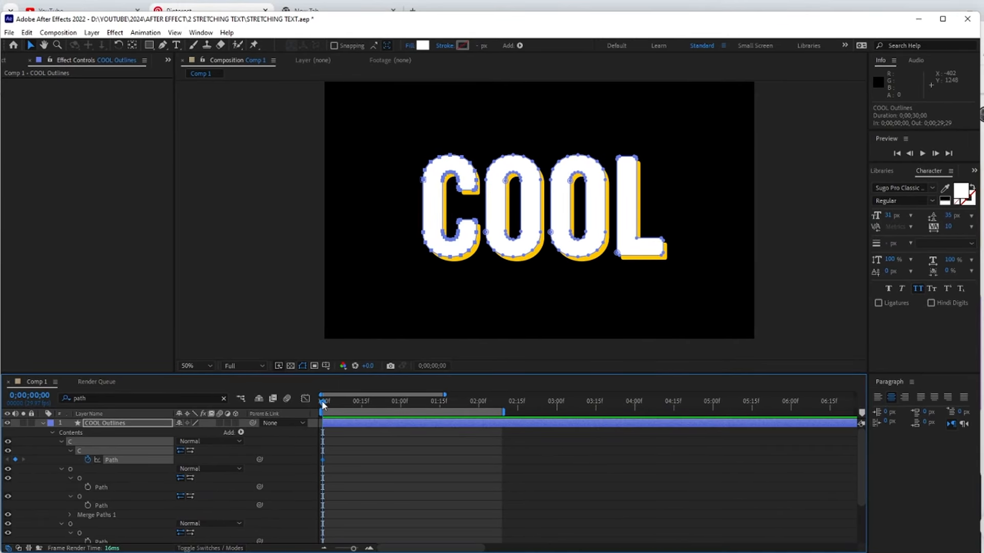
Step: At 0;00;00;15, stretch the letter C downward by moving only the path points of its lower half
left_click_drag(323, 405, 361, 404)
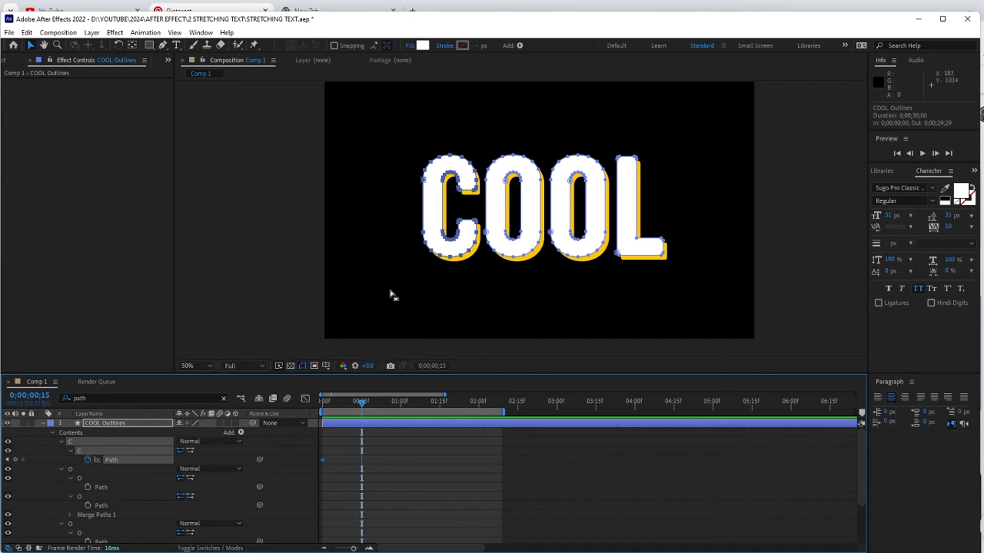
left_click_drag(390, 297, 482, 214)
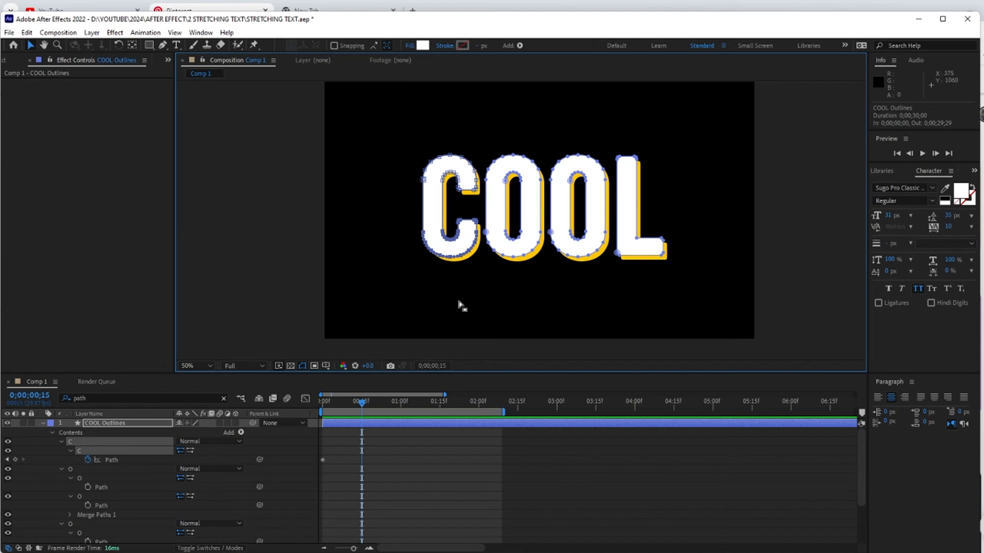
key("shift+Down")
key("shift+Down")
key("shift+Down")
key("shift+Down")
key("shift+Down")
key("shift+Down")
key("shift+Down")
key("shift+Down")
key("shift+Down")
key("shift+Down")
key("shift+Down")
key("shift+Down")
key("shift+Down")
key("shift+Down")
key("shift+Down")
key("shift+Down")
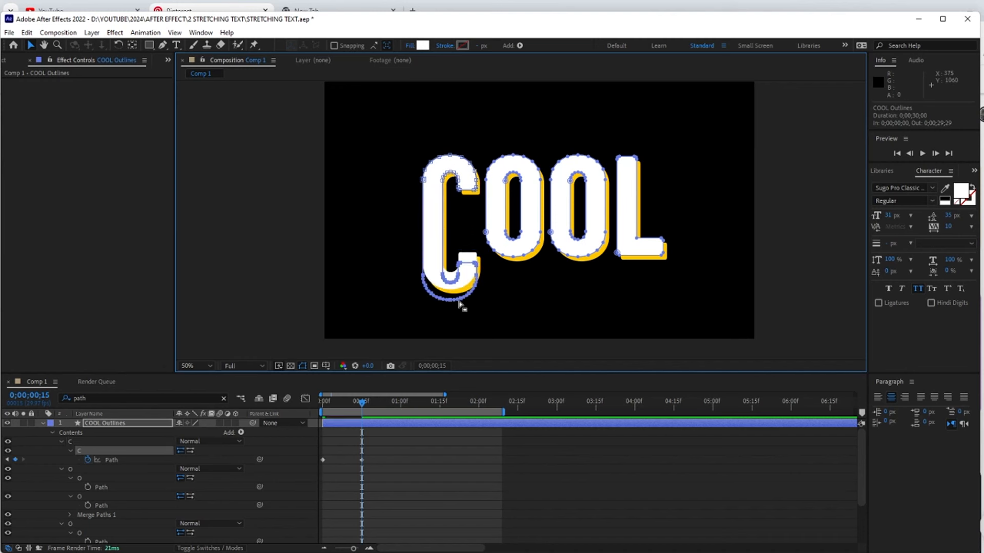
Step: Stretch the letter C upward at 0;00;00;15 by moving only its upper path points toward the frame's upper edge
left_click_drag(382, 136, 481, 209)
key("shift+Up")
key("shift+Up")
key("shift+Up")
key("shift+Up")
key("shift+Up")
key("shift+Up")
key("shift+Up")
key("shift+Up")
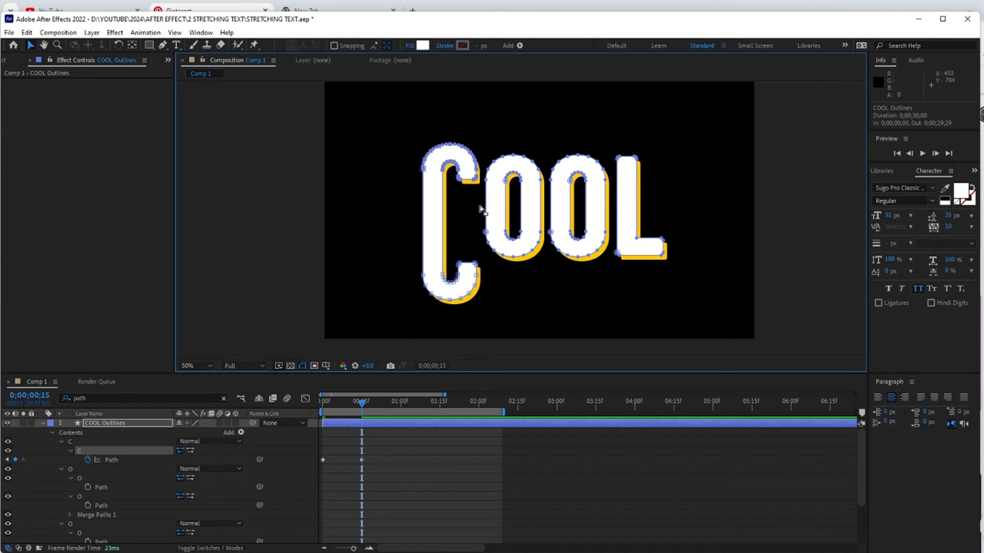
key("shift+Up")
key("shift+Up")
key("shift+Up")
key("shift+Up")
key("shift+Up")
key("shift+Up")
key("shift+Up")
key("shift+Up")
key("shift+Up")
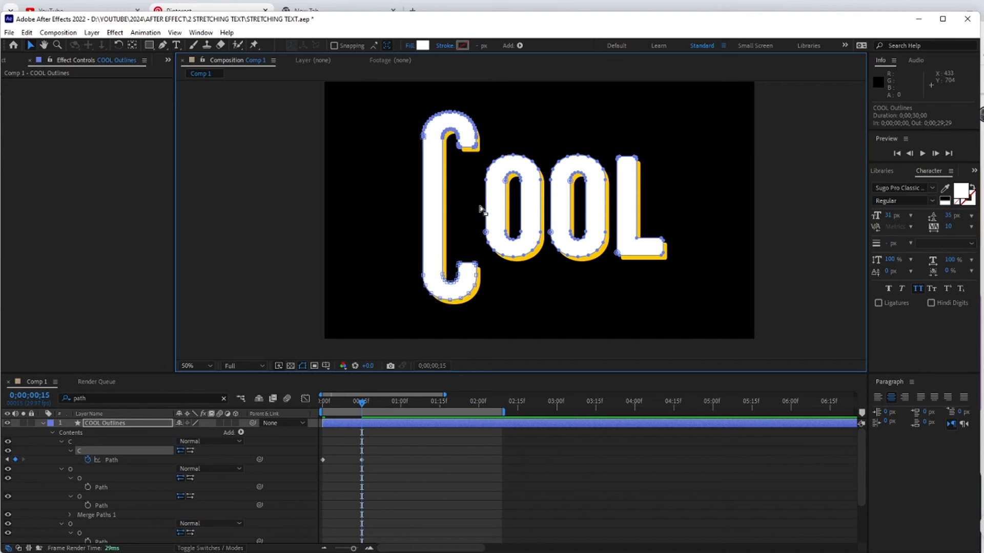
Step: At 0;00;01;15, nudge the C's lower path points slightly up and its upper points slightly down
left_click_drag(363, 406, 440, 404)
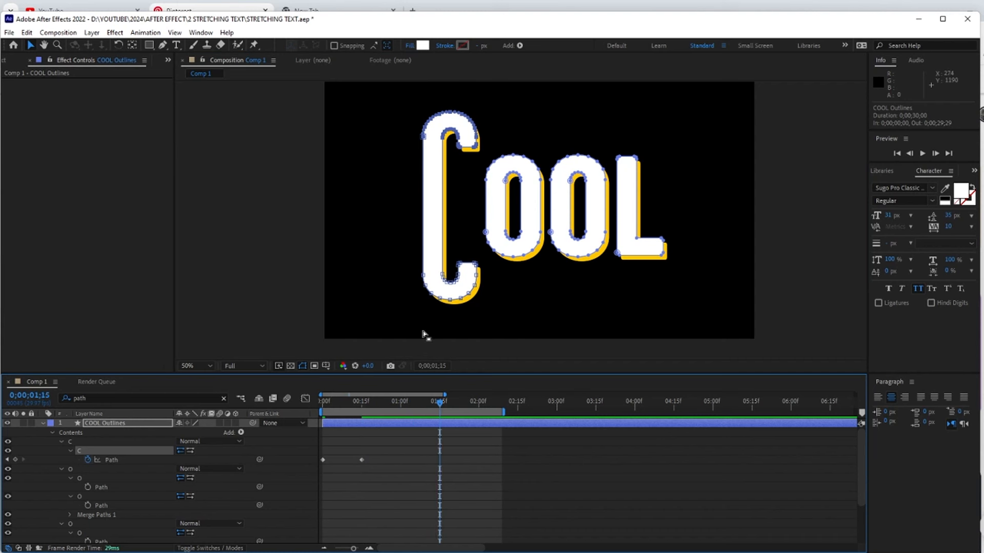
left_click_drag(404, 323, 484, 260)
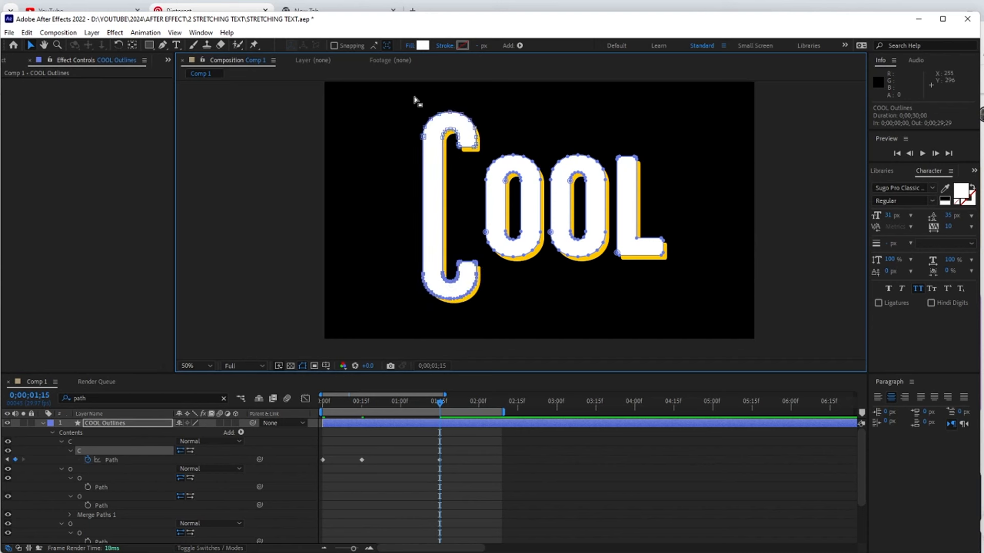
left_click_drag(395, 88, 481, 164)
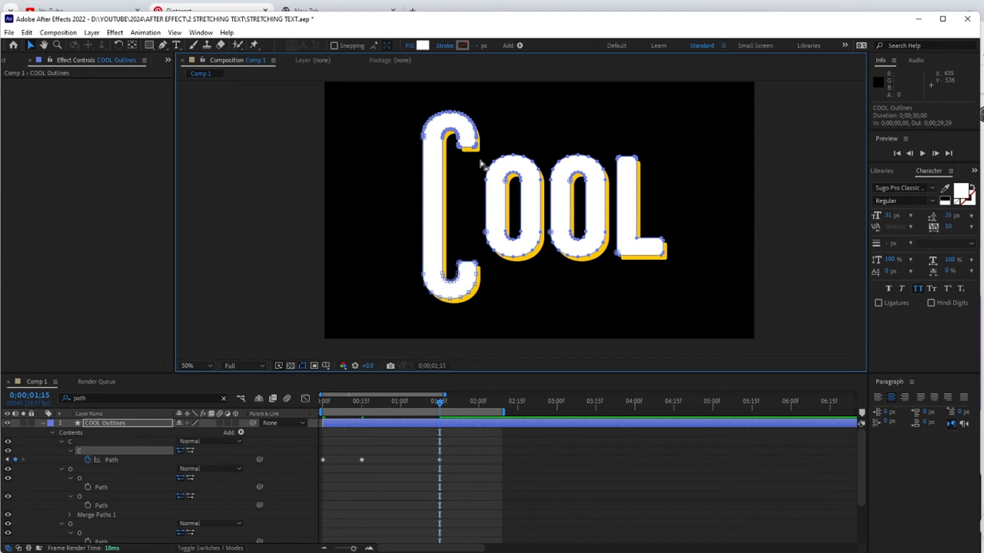
key("Down")
key("Down")
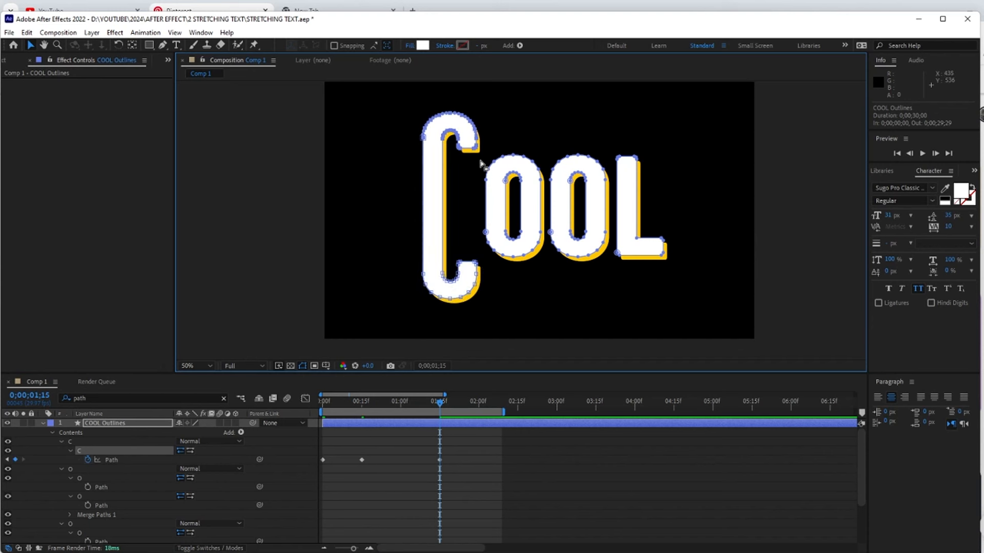
Step: At 0;00;01;18, move the C's lower path points back up to align with the bottoms of the other letters
left_click(442, 406)
left_click_drag(446, 401, 447, 404)
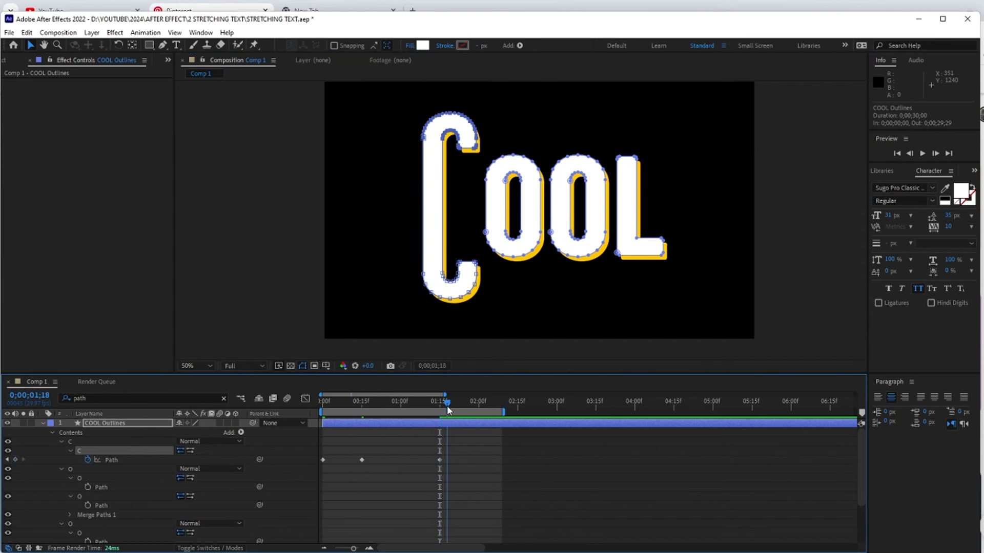
left_click_drag(401, 315, 481, 256)
key("shift+Up")
key("shift+Up")
key("shift+Up")
key("shift+Up")
key("shift+Up")
key("shift+Up")
key("shift+Up")
key("shift+Up")
key("shift+Up")
key("shift+Up")
key("shift+Up")
key("shift+Up")
key("shift+Up")
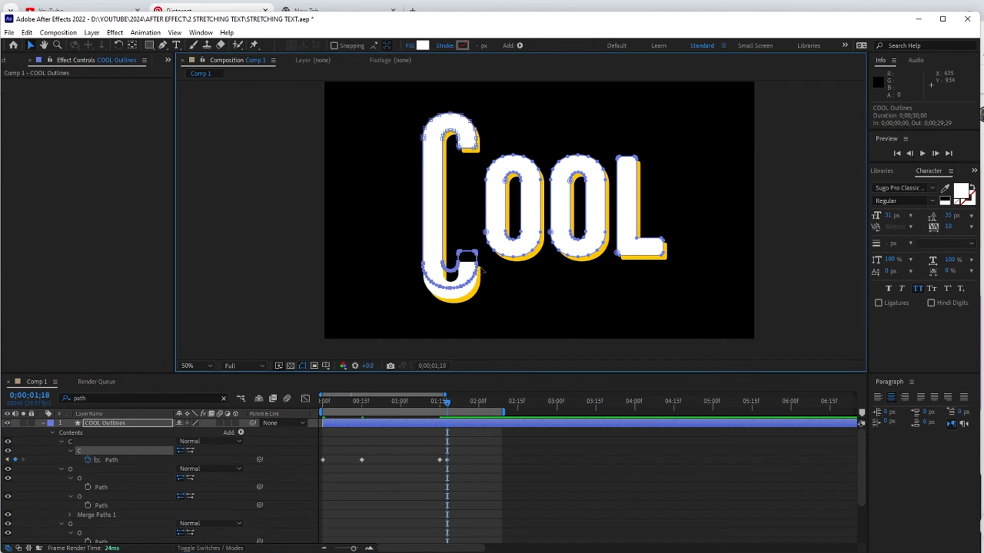
key("shift+Up")
key("shift+Up")
key("shift+Up")
key("shift+Up")
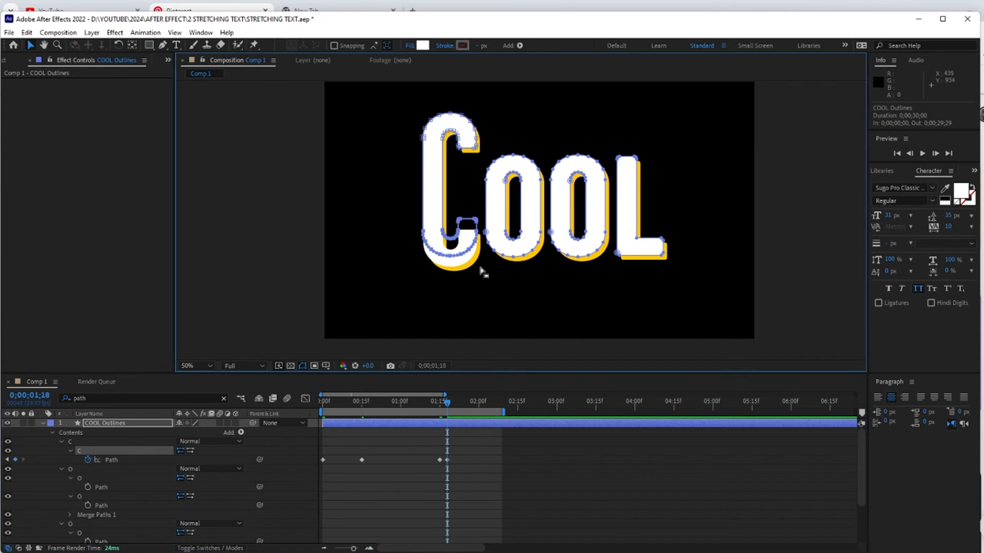
Step: Move the C's upper path points down at 0;00;01;18 to align with the tops of the other letters
left_click_drag(405, 124, 480, 167)
key("shift+Down")
key("shift+Down")
key("shift+Down")
key("shift+Down")
key("shift+Down")
key("shift+Down")
key("shift+Down")
key("shift+Down")
key("shift+Down")
key("shift+Down")
key("shift+Down")
key("shift+Down")
key("shift+Down")
key("shift+Down")
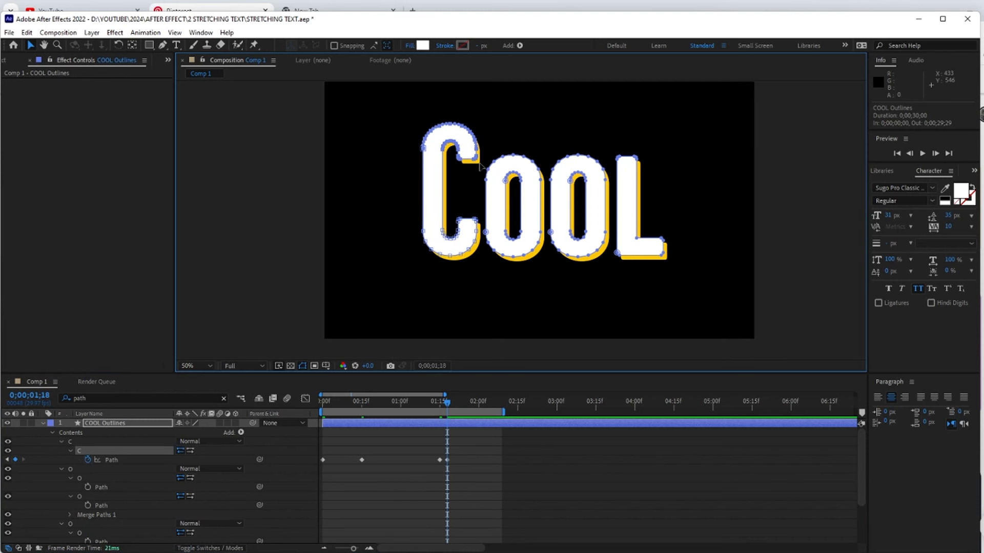
key("shift+Down")
key("shift+Down")
key("shift+Down")
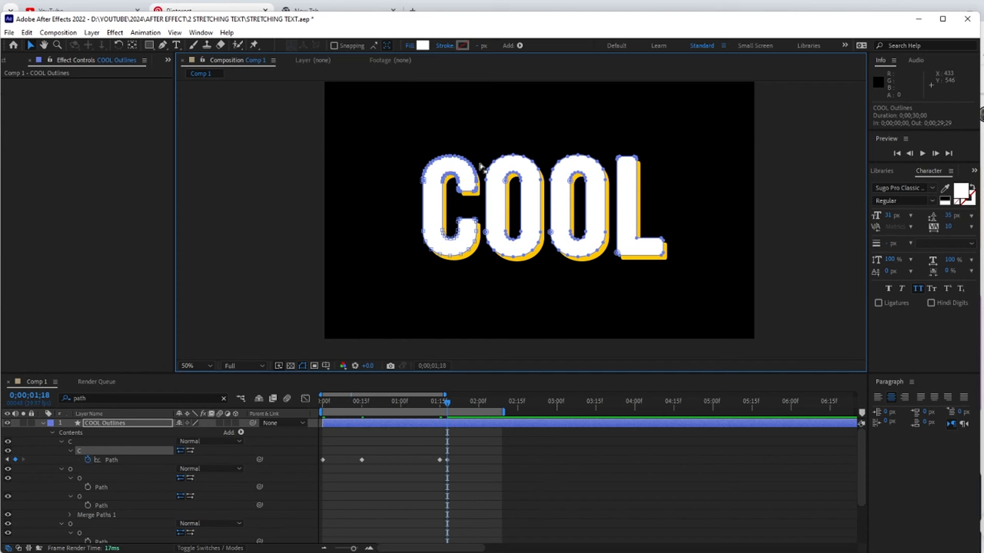
Step: Fine-tune the C at 0;00;01;18 by nudging its lower points slightly down and its upper points slightly up
left_click_drag(396, 206, 482, 267)
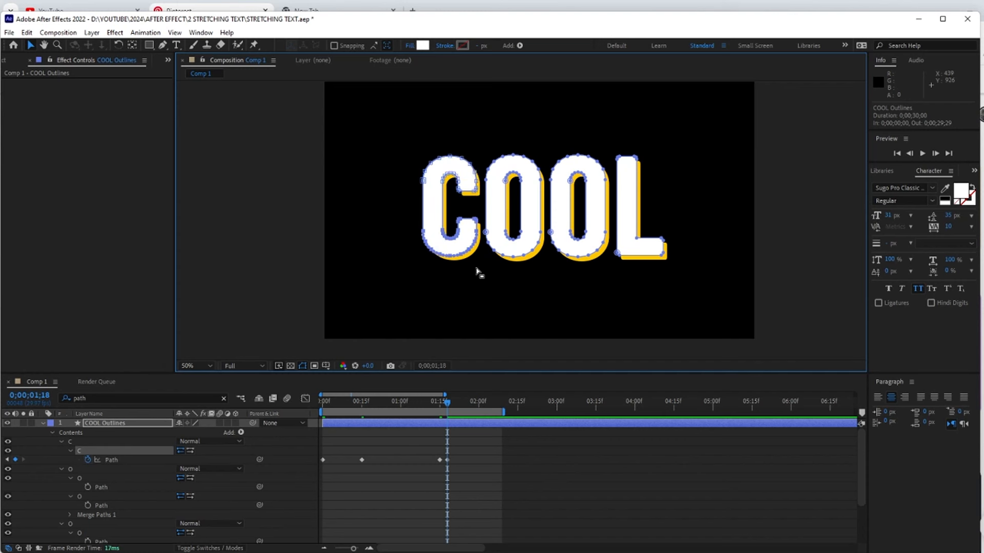
key("shift+Down")
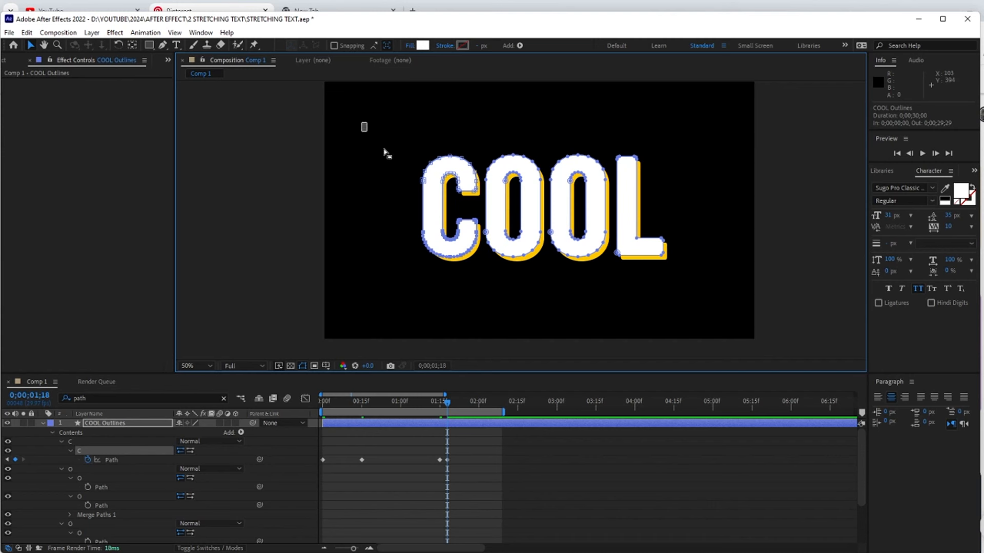
left_click_drag(362, 123, 481, 206)
key("shift+Up")
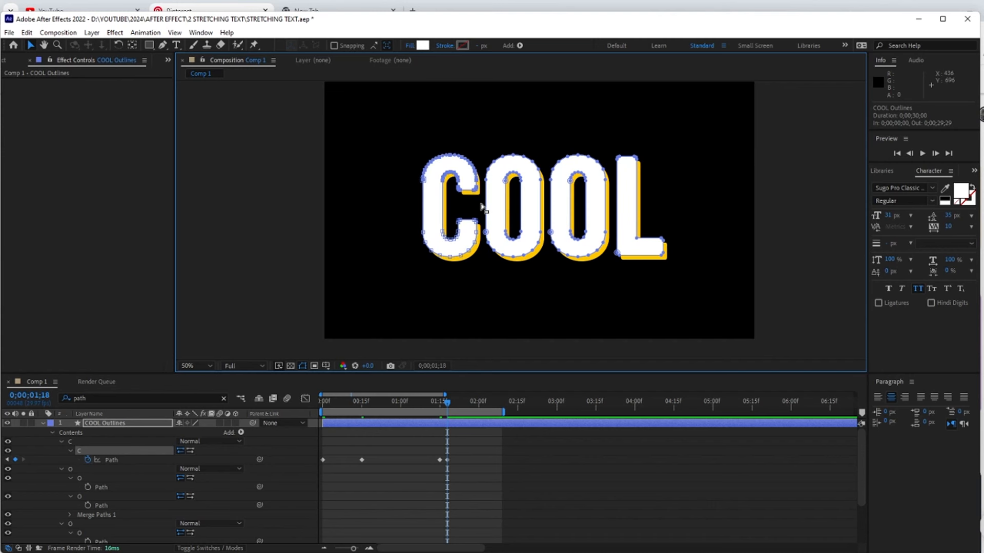
Step: At 0;00;01;20, nudge the C's lower path points slightly up and its upper points slightly down
left_click_drag(448, 401, 453, 403)
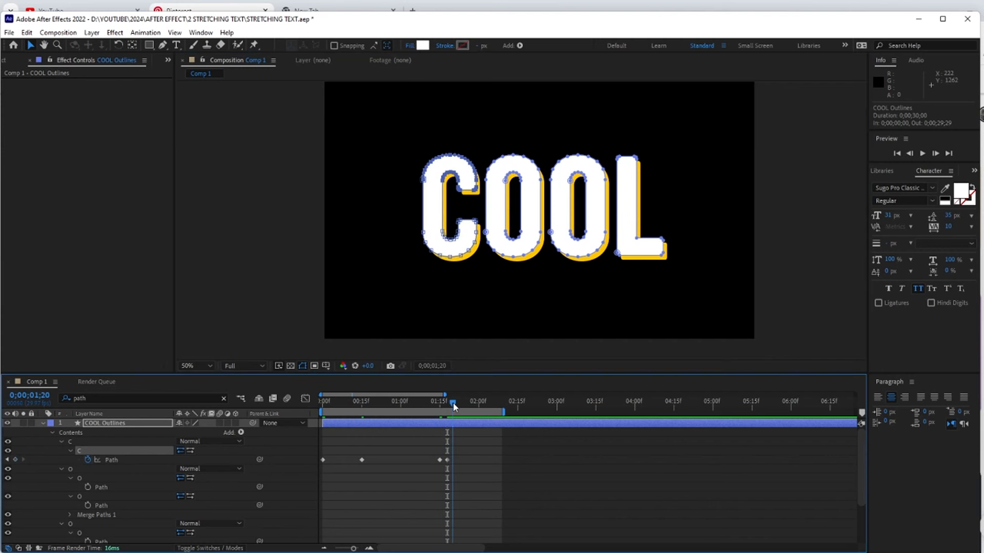
left_click_drag(401, 293, 481, 215)
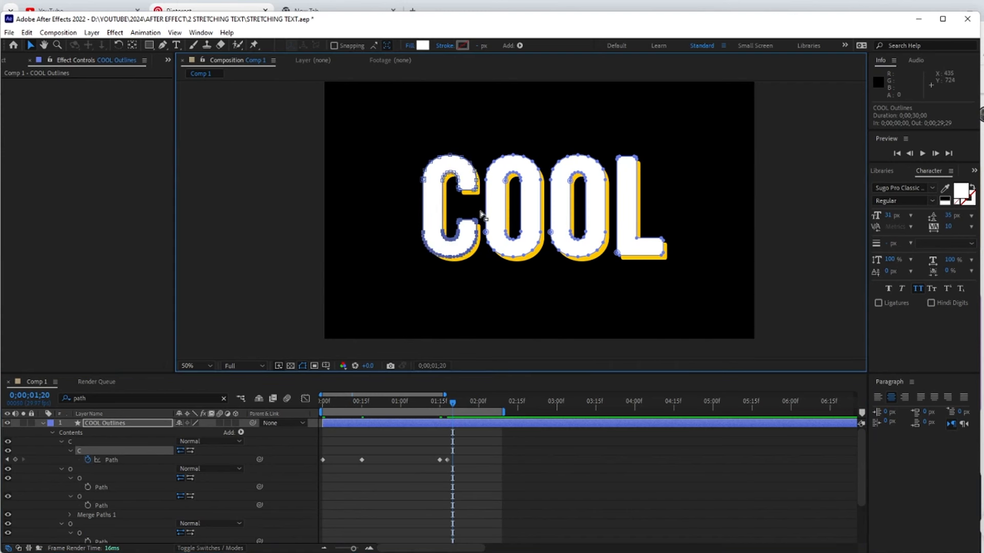
key("Up")
left_click_drag(392, 136, 476, 197)
key("Down")
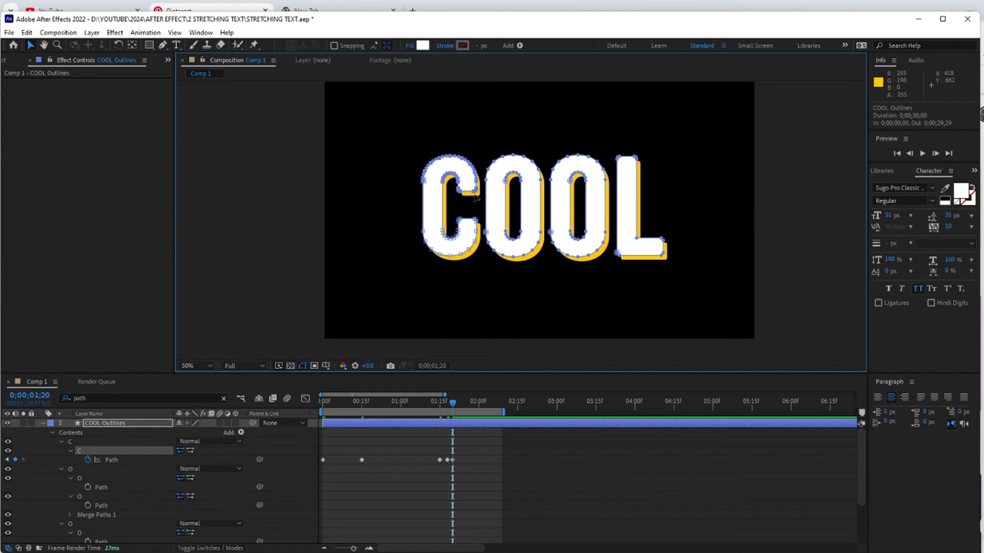
Step: At 0;00;01;21, nudge the C's lower path points slightly down and its upper points slightly up
left_click_drag(453, 404, 457, 404)
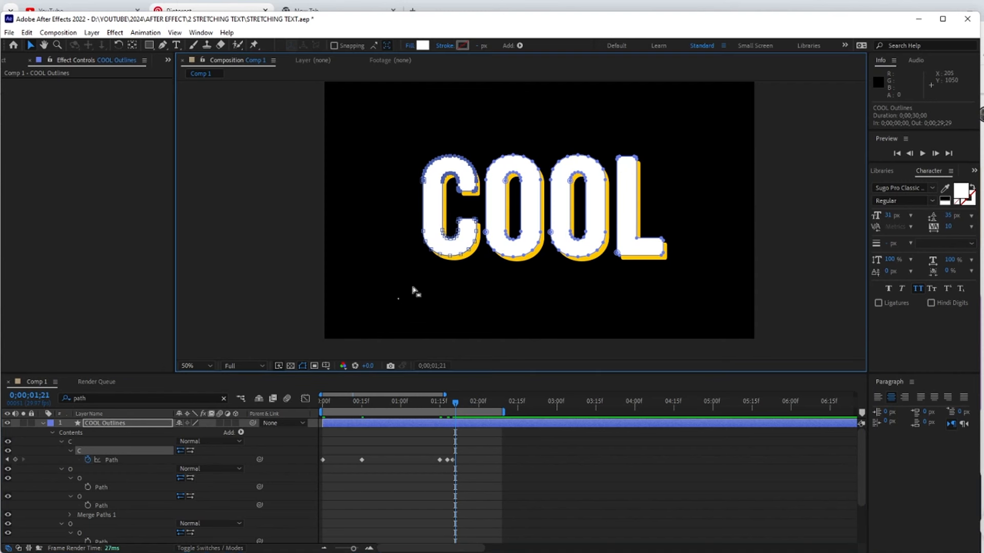
left_click_drag(397, 298, 481, 220)
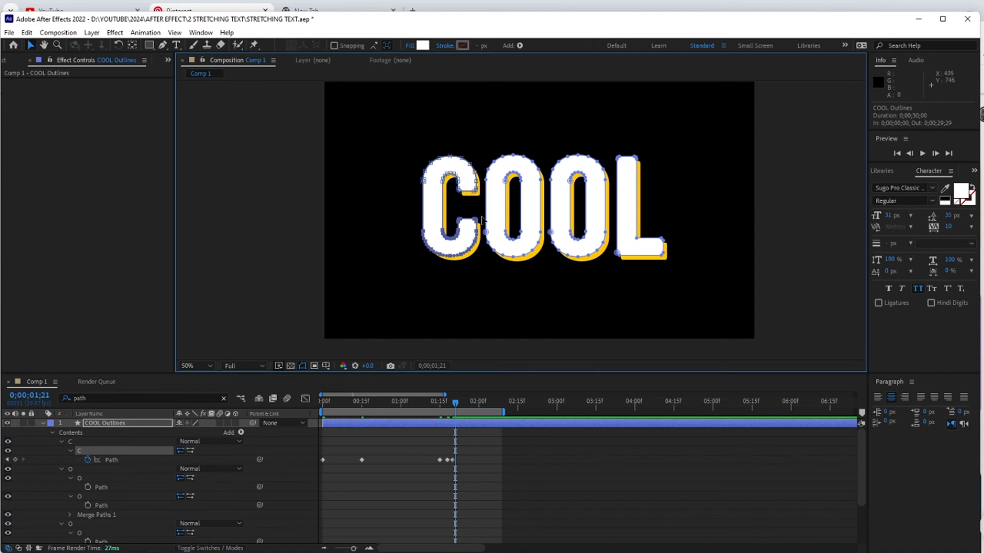
key("Down")
key("Down")
left_click_drag(389, 133, 482, 205)
key("Up")
key("Up")
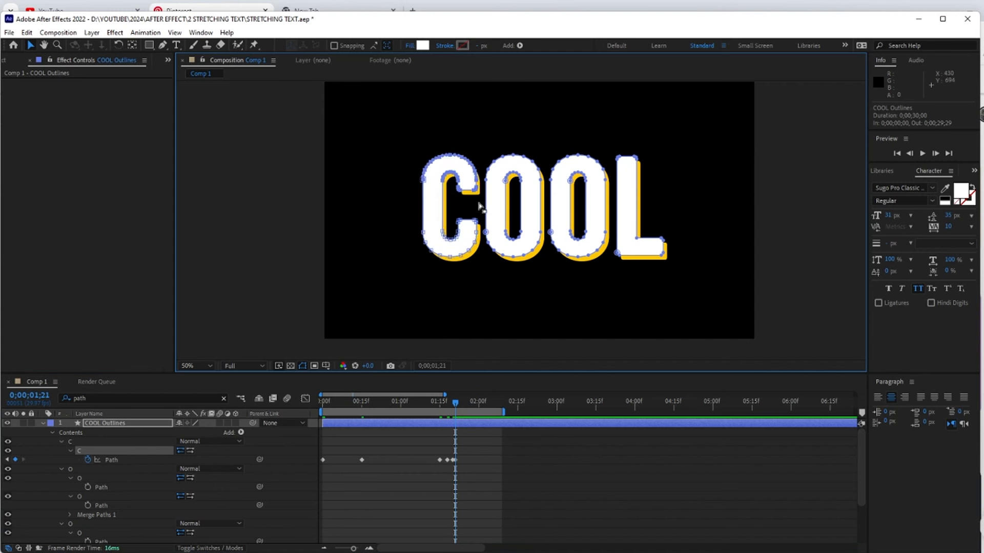
Step: Preview the letter C's stretching animation from the start of the composition
left_click_drag(453, 402, 290, 404)
key("space")
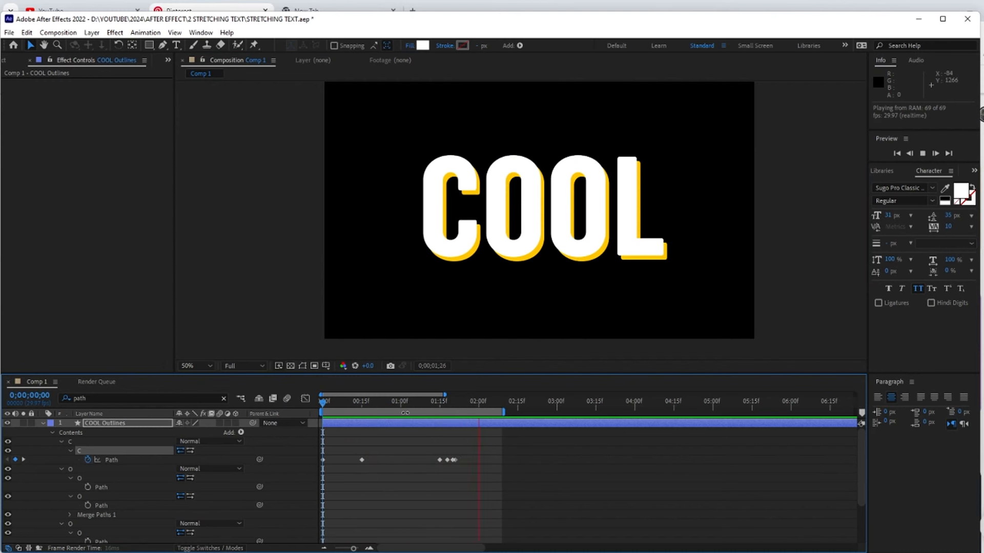
key("space")
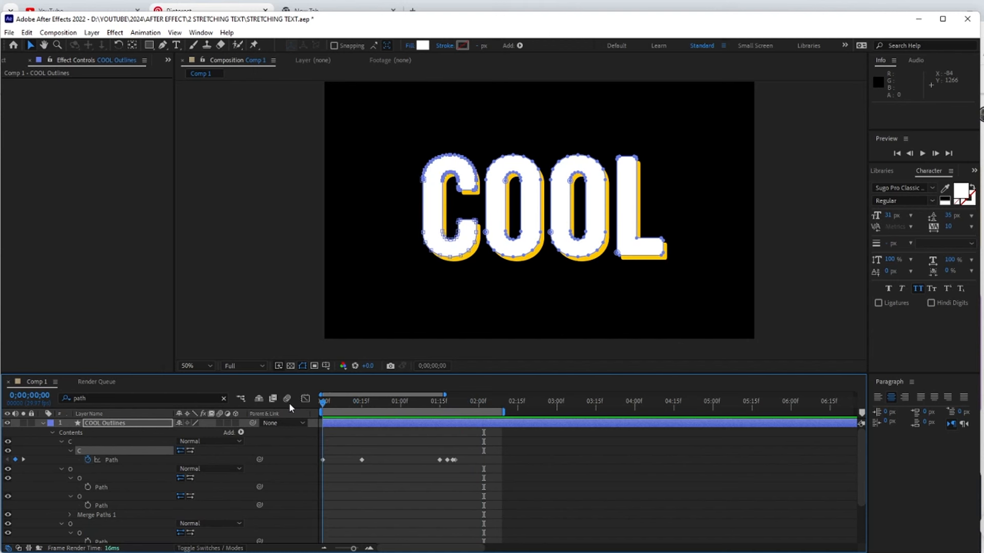
Step: Set a path keyframe for the first O's outer outline at 0;00;00;00 and go to 0;00;00;15
left_click(470, 256)
left_click(496, 252)
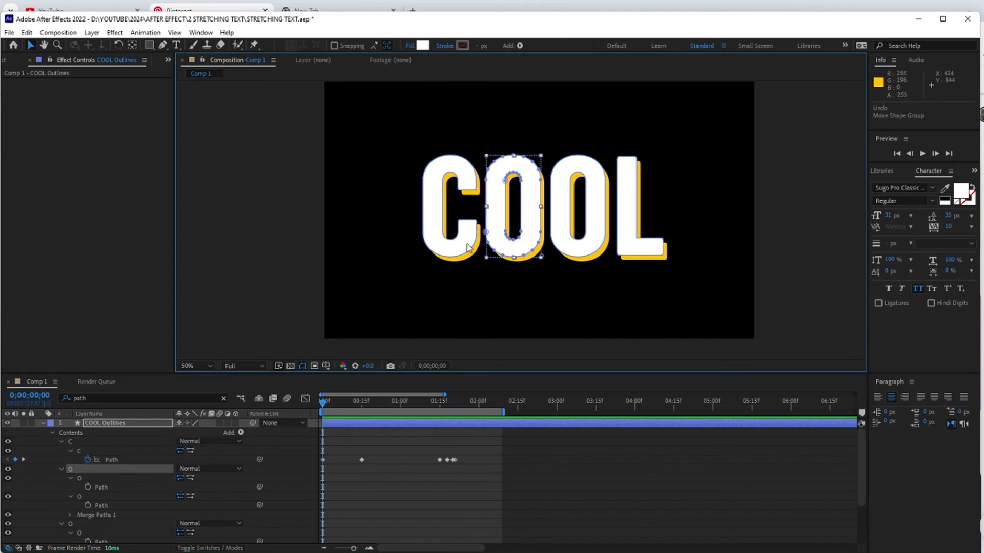
left_click(87, 487)
left_click_drag(324, 403, 362, 403)
left_click_drag(476, 214, 548, 276)
left_click_drag(514, 254, 553, 219)
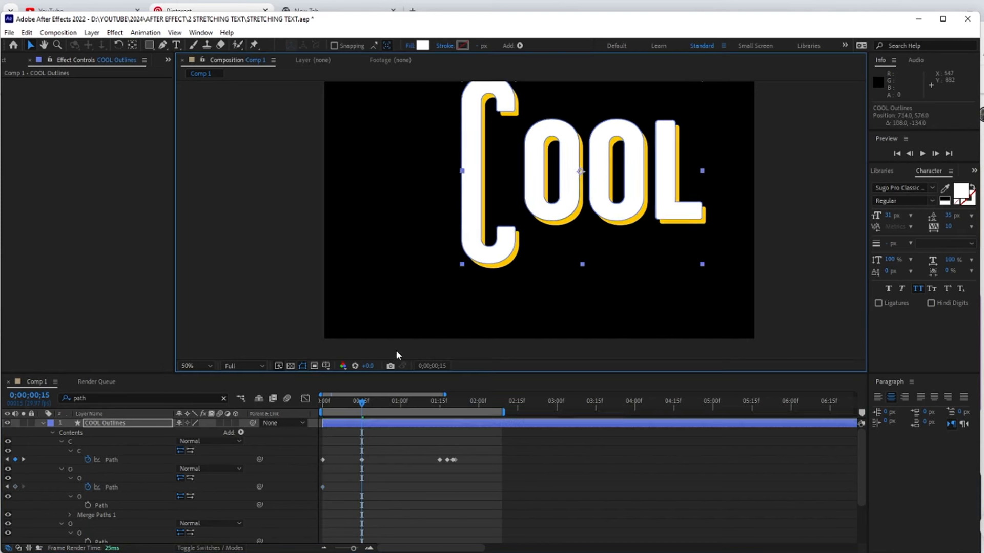
key("ctrl+z")
Step: Stretch the first O's outer outline at 0;00;00;15 by moving its lower points down and its upper points up
left_click(112, 487)
left_click_drag(482, 275, 546, 212)
left_click_drag(533, 250, 533, 293)
left_click_drag(480, 199, 533, 120)
Step: Keyframe a slight contraction of the first O's outer outline at 0;00;01;15 and return it to its original height at 0;00;01;18
left_click_drag(361, 403, 439, 403)
left_click_drag(479, 323, 552, 261)
left_click_drag(440, 402, 447, 403)
left_click_drag(473, 328, 556, 262)
left_click_drag(543, 302, 548, 261)
left_click_drag(463, 196, 559, 105)
left_click_drag(542, 139, 544, 150)
Step: Fine-tune the first O's outer outline at 0;00;01;18, nudging its lower points slightly down and its upper points slightly up
left_click_drag(448, 404, 447, 405)
left_click_drag(481, 277, 543, 229)
key("Down")
key("Down")
left_click_drag(482, 204, 545, 150)
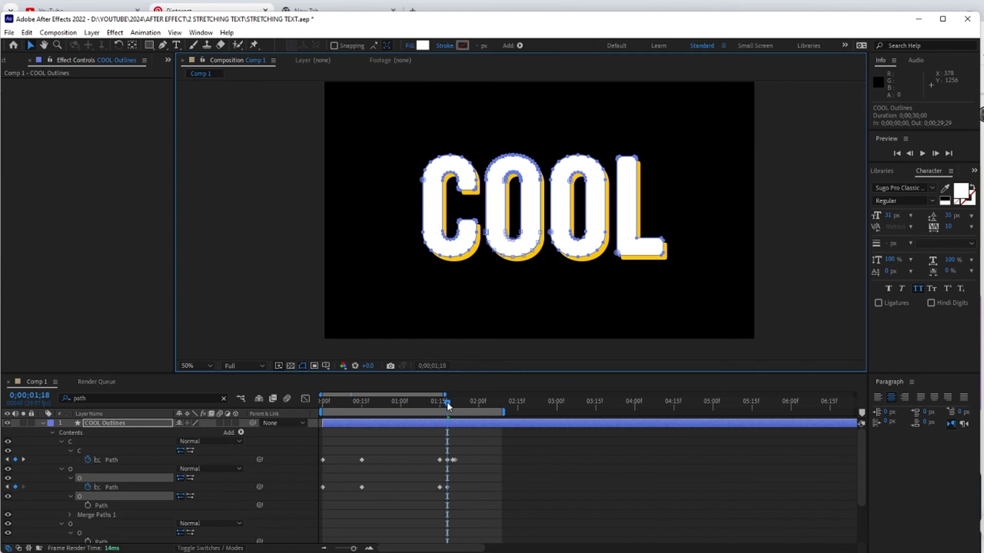
Step: At 0;00;01;20, nudge the first O's outer lower points slightly up and its outer upper points slightly down
left_click_drag(447, 406, 452, 405)
left_click_drag(479, 280, 548, 223)
key("Up")
key("Up")
left_click_drag(482, 204, 547, 148)
key("Down")
key("Down")
Step: At 0;00;01;21, nudge the first O's outer lower points slightly down and its outer upper points slightly up
left_click_drag(452, 404, 455, 405)
left_click_drag(481, 297, 543, 218)
left_click_drag(482, 202, 548, 148)
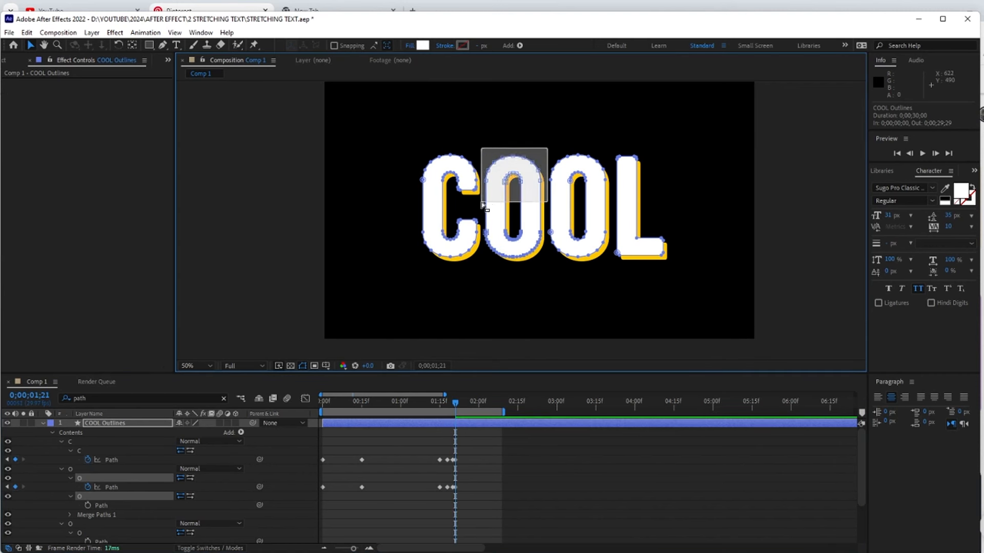
Step: Set a path keyframe for the first O's inner outline at 0;00;00;00 and stretch its lower points downward at 0;00;00;15
left_click_drag(454, 404, 362, 404)
left_click(87, 506)
left_click_drag(491, 217, 537, 160)
key("shift+Down")
key("shift+Down")
key("shift+Down")
key("shift+Down")
key("shift+Down")
key("shift+Down")
key("shift+Down")
key("shift+Down")
key("shift+Down")
Step: Stretch the first O's inner outline upward at 0;00;00;15 by moving its upper points to match the outer outline
key("shift+Up")
key("shift+Up")
key("shift+Up")
key("shift+Up")
key("shift+Up")
key("shift+Up")
key("shift+Up")
key("shift+Up")
key("shift+Up")
Step: At 0;00;01;15, nudge the lower points of the first O's inner outline slightly up
left_click_drag(362, 404, 439, 405)
left_click_drag(494, 249, 528, 297)
key("Up")
key("Up")
Step: At 0;00;01;18, move the lower points of the first O's inner outline back up inside the letter
left_click_drag(439, 404, 447, 405)
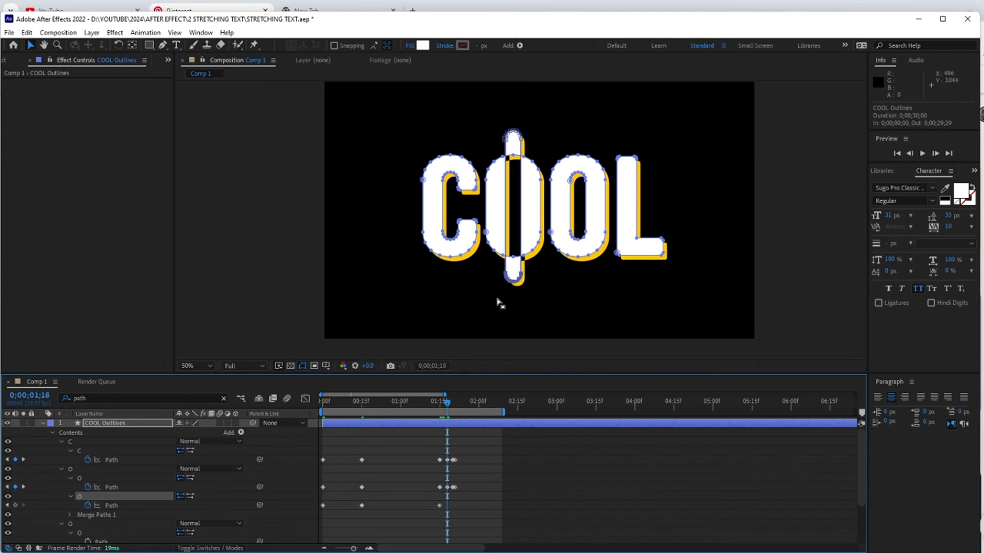
left_click_drag(496, 299, 540, 271)
key("shift+Up")
key("shift+Up")
key("shift+Up")
key("shift+Up")
key("shift+Up")
key("shift+Up")
key("shift+Up")
key("shift+Up")
key("shift+Up")
Step: Move the upper points of the first O's inner outline back down inside the letter at 0;00;01;18
left_click_drag(480, 106, 527, 146)
key("shift+Down")
key("shift+Down")
key("shift+Down")
key("shift+Down")
key("shift+Down")
key("shift+Down")
key("shift+Down")
key("shift+Down")
Step: At 0;00;01;20, nudge the first O's inner lower points slightly up and its inner upper points slightly down
left_click_drag(447, 404, 454, 404)
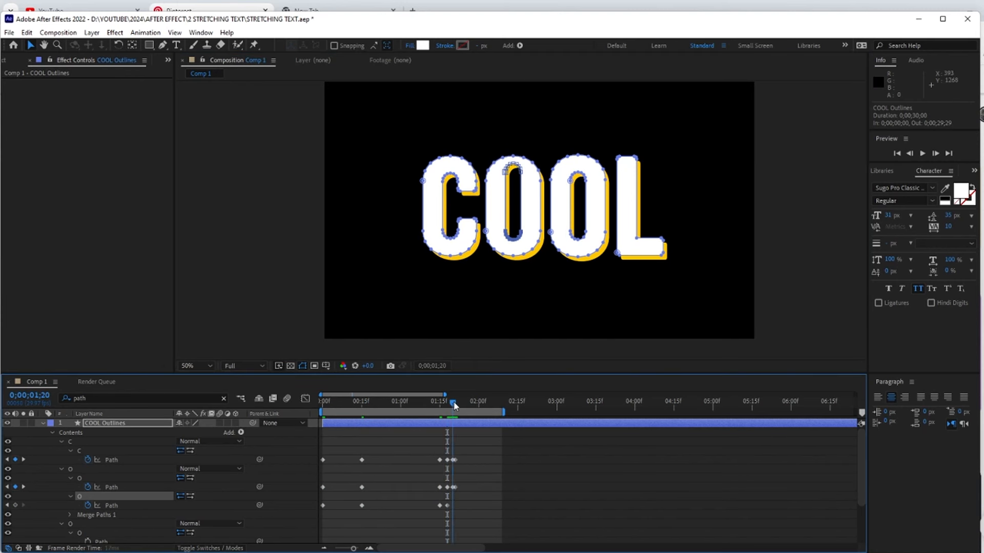
left_click_drag(495, 221, 530, 251)
key("Up")
key("Up")
left_click_drag(496, 156, 525, 185)
key("Down")
key("Down")
key("Down")
Step: At 0;00;01;21, nudge the first O's inner lower points slightly down and its upper points slightly up, and preview the animation
left_click_drag(453, 404, 455, 404)
left_click_drag(494, 219, 526, 247)
key("Down")
key("Down")
left_click_drag(495, 157, 525, 177)
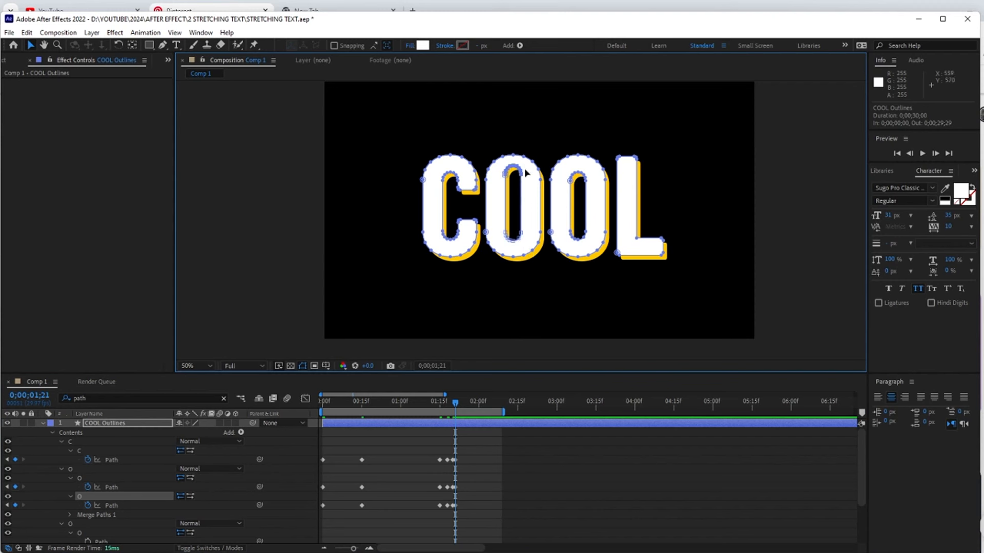
key("space")
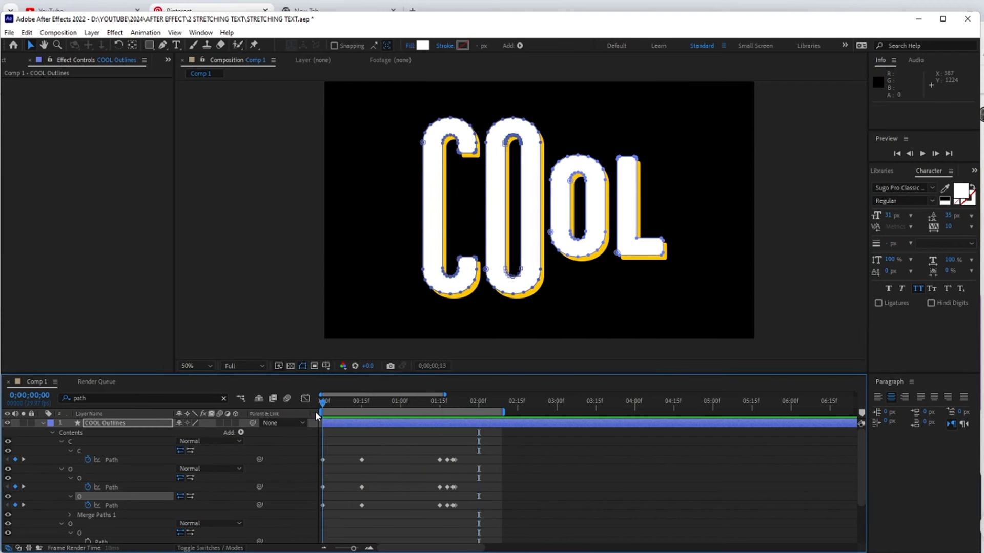
key("space")
Step: Set a path keyframe for the second O's outer outline at 0;00;00;00
left_click(578, 248)
scroll(92, 486, "down", 2)
left_click(87, 487)
Step: At 0;00;00;15, move the upper points of the second O's outer outline up to stretch the letter to match the first O's top
left_click_drag(323, 404, 361, 404)
left_click_drag(547, 136, 610, 197)
key("shift+Up")
key("shift+Up")
key("shift+Up")
key("ctrl+z")
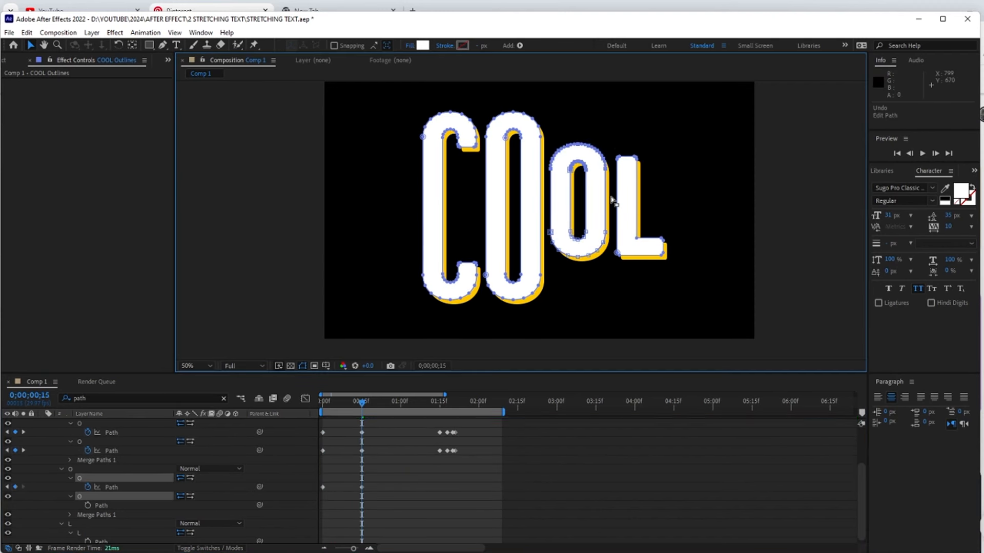
key("shift+Up")
key("shift+Up")
key("shift+Up")
key("shift+Up")
key("shift+Up")
key("shift+Up")
key("shift+Up")
Step: Move the lower points of the second O's outer outline down to align with the stretched first O at 0;00;00;15
left_click_drag(547, 217, 611, 286)
key("shift+Down")
key("shift+Down")
key("shift+Down")
key("shift+Down")
key("shift+Down")
key("shift+Down")
key("shift+Down")
key("shift+Down")
key("shift+Down")
Step: At 0;00;01;15, nudge the second O's outer lower points slightly up and its outer upper points slightly down
left_click_drag(363, 404, 439, 404)
key("Up")
key("Up")
left_click_drag(547, 102, 611, 153)
key("Down")
key("Down")
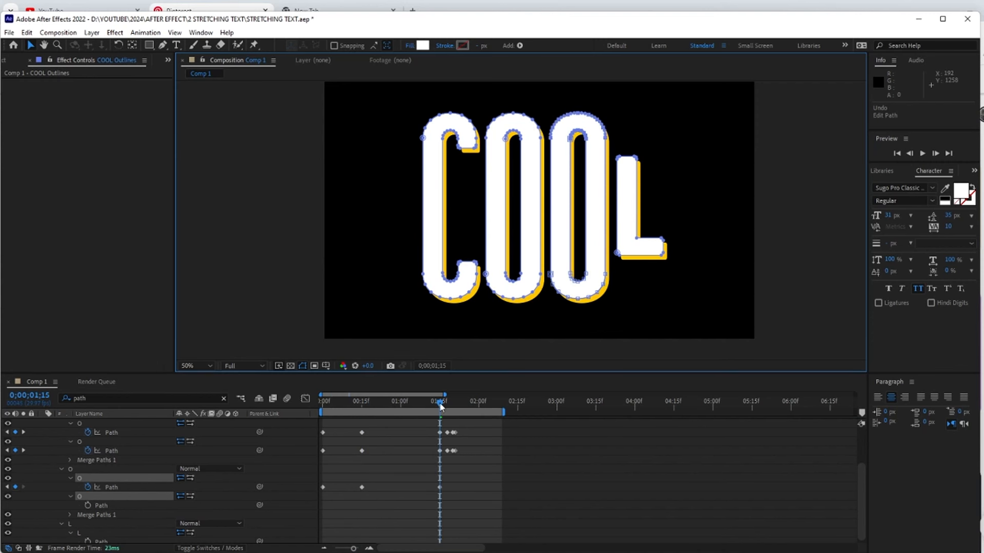
Step: At 0;00;01;18, move the lower points of the second O's outer outline back up to the letter's original baseline
left_click_drag(440, 405, 447, 404)
left_click_drag(545, 324, 613, 272)
key("shift+Up")
key("shift+Up")
key("shift+Up")
key("shift+Up")
key("shift+Up")
key("shift+Up")
key("shift+Up")
key("shift+Up")
key("shift+Up")
Step: Move the upper points of the second O's outer outline back down to the original letter height at 0;00;01;18
left_click_drag(523, 99, 613, 153)
key("shift+Down")
key("shift+Down")
key("shift+Down")
key("shift+Down")
key("shift+Down")
key("shift+Down")
key("shift+Down")
key("shift+Down")
key("shift+Down")
Step: Add small bounce adjustments to the second O's outer outline at 0;00;01;20 and 0;00;01;21, and preview the animation
left_click_drag(447, 404, 452, 404)
left_click_drag(544, 277, 608, 231)
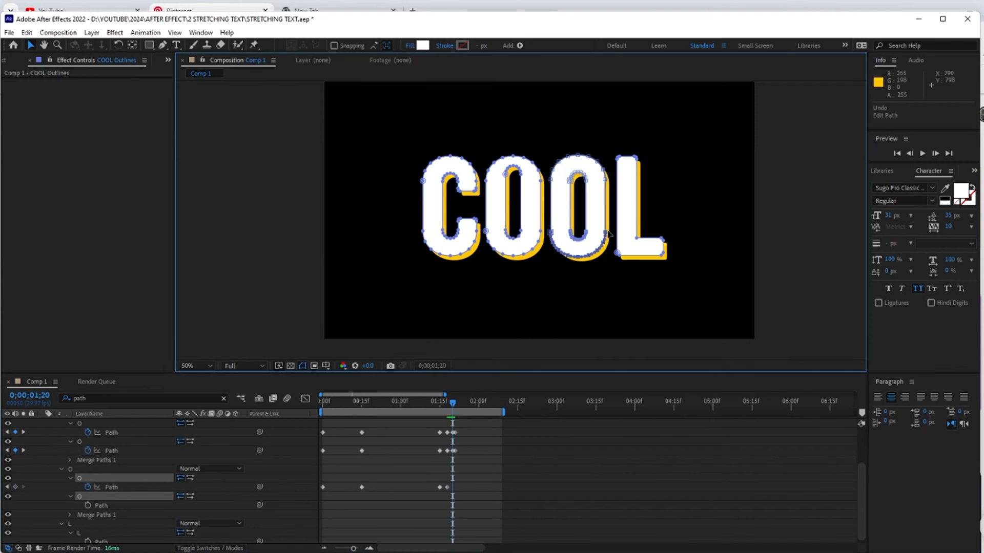
key("space")
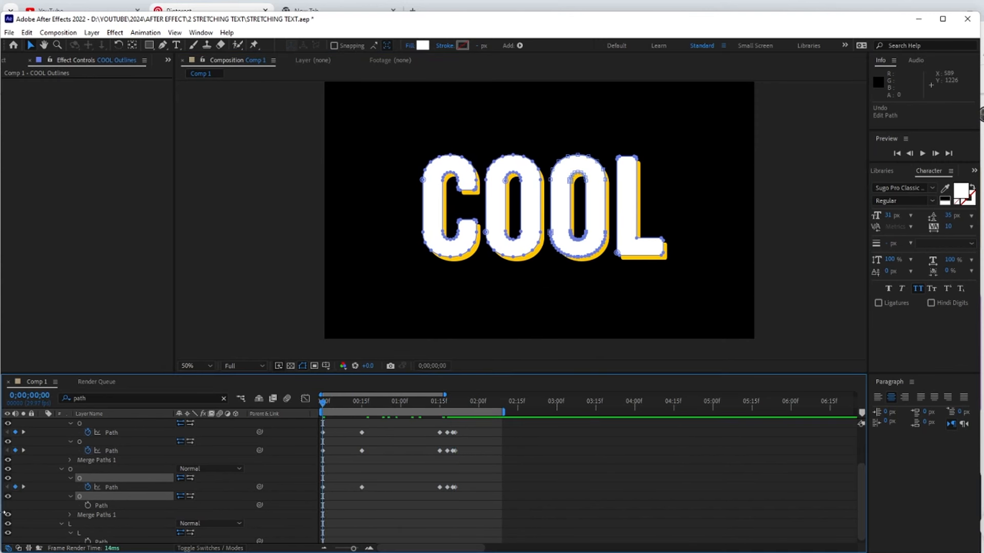
Step: Set a path keyframe for the second O's inner outline at 0;00;00;00, and move its lower points down at 0;00;00;15
left_click(88, 506)
left_click_drag(323, 404, 362, 403)
left_click_drag(565, 226, 591, 248)
key("shift+Down")
key("shift+Down")
key("shift+Down")
key("shift+Down")
key("shift+Down")
key("shift+Down")
key("shift+Down")
key("shift+Down")
key("shift+Down")
key("shift+Down")
Step: Move the upper points of the second O's inner outline up at 0;00;00;15 to match the first O's stretched opening
left_click_drag(566, 198, 593, 164)
key("shift+Up")
key("shift+Up")
key("shift+Up")
key("shift+Up")
key("shift+Up")
key("shift+Up")
key("shift+Up")
key("shift+Up")
key("shift+Up")
key("shift+Up")
Step: At 0;00;01;15, slightly adjust the lower and upper points of the second O's inner outline
left_click_drag(362, 403, 440, 403)
left_click_drag(563, 260, 591, 289)
left_click_drag(564, 146, 593, 126)
Step: At 0;00;01;18, move the lower points of the second O's inner outline back up inside the letter
left_click_drag(440, 404, 447, 403)
left_click_drag(553, 303, 600, 266)
key("shift+Up")
key("shift+Up")
key("shift+Up")
key("shift+Up")
key("shift+Up")
key("shift+Up")
key("shift+Up")
key("shift+Up")
key("shift+Up")
key("shift+Up")
Step: Move the upper points of the second O's inner outline back down inside the letter at 0;00;01;18
left_click_drag(562, 117, 593, 147)
key("shift+Down")
key("shift+Down")
key("shift+Down")
key("shift+Down")
key("shift+Down")
key("shift+Down")
key("shift+Down")
key("shift+Down")
key("shift+Down")
key("shift+Down")
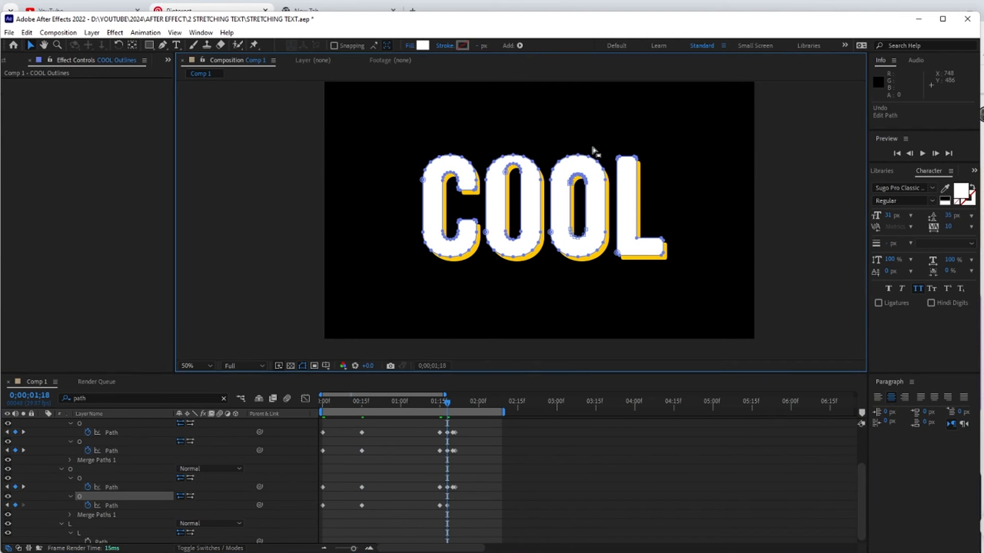
left_click(547, 285)
Step: At 0;00;01;20, nudge the lower points of the second O's inner outline slightly up
left_click_drag(448, 403, 453, 402)
left_click(114, 506)
left_click_drag(546, 281, 572, 264)
left_click(572, 255)
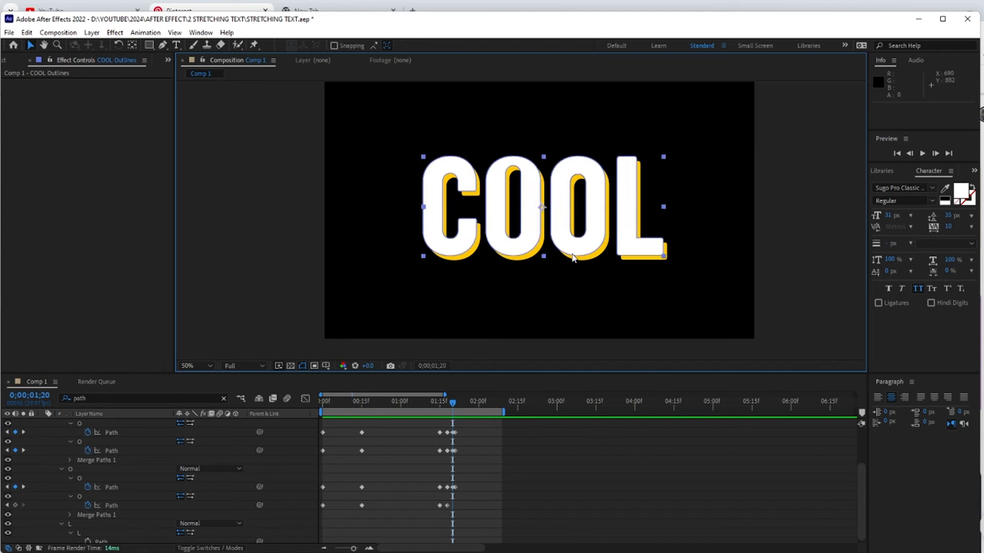
left_click(114, 506)
left_click_drag(561, 221, 596, 244)
key("Up")
key("Up")
key("Up")
key("Up")
key("Up")
Step: Nudge the upper points of the second O's inner outline slightly down at 0;00;01;20
left_click_drag(564, 192, 592, 167)
key("Down")
key("Down")
key("Down")
key("Down")
key("Down")
Step: At 0;00;01;21, nudge the lower points of the second O's inner outline slightly down
left_click_drag(453, 403, 456, 404)
left_click_drag(563, 224, 592, 247)
key("Down")
key("Down")
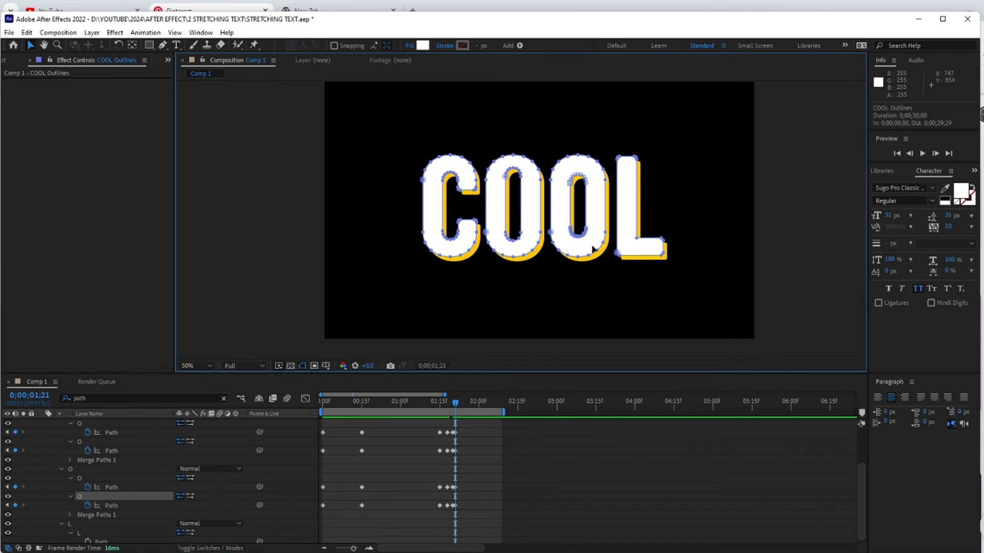
Step: Set a path keyframe for the L at 0;00;00;00, and move its upper points up to the other letters' height at 0;00;00;15
key("Home")
left_click(628, 249)
left_click_drag(618, 186, 611, 187)
key("shift+Up")
key("shift+Up")
key("shift+Up")
key("shift+Up")
key("shift+Up")
key("shift+Up")
key("shift+Up")
key("shift+Up")
key("shift+Up")
key("shift+Up")
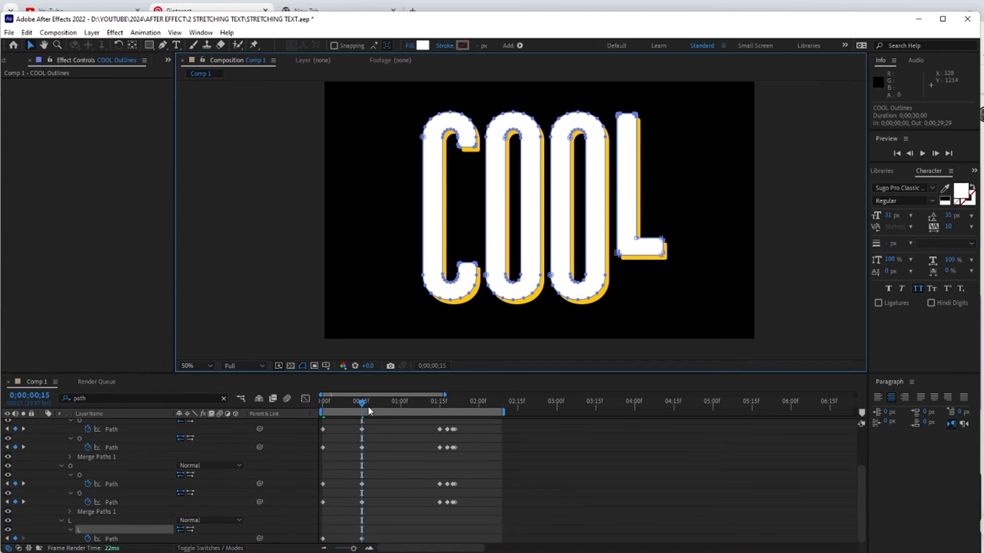
Step: At 0;00;00;15, move the L's lower points down to line up with the bottoms of the other stretched letters
left_click_drag(709, 227, 614, 267)
key("shift+Down")
key("shift+Down")
key("shift+Down")
key("shift+Down")
key("shift+Down")
key("shift+Down")
key("shift+Down")
key("shift+Down")
key("shift+Down")
key("shift+Down")
Step: At 0;00;01;15, nudge the L's lower points slightly up
left_click(439, 405)
left_click_drag(688, 273, 613, 310)
key("Up")
key("Up")
key("Up")
key("Up")
key("Up")
Step: Nudge the L's upper points slightly down at 0;00;01;15
left_click_drag(666, 98, 612, 133)
key("Down")
key("Down")
key("Down")
key("Down")
key("Down")
Step: At 0;00;01;18, move the L's upper points down to the tops of the other unstretched letters
left_click_drag(440, 404, 447, 404)
left_click_drag(663, 97, 603, 145)
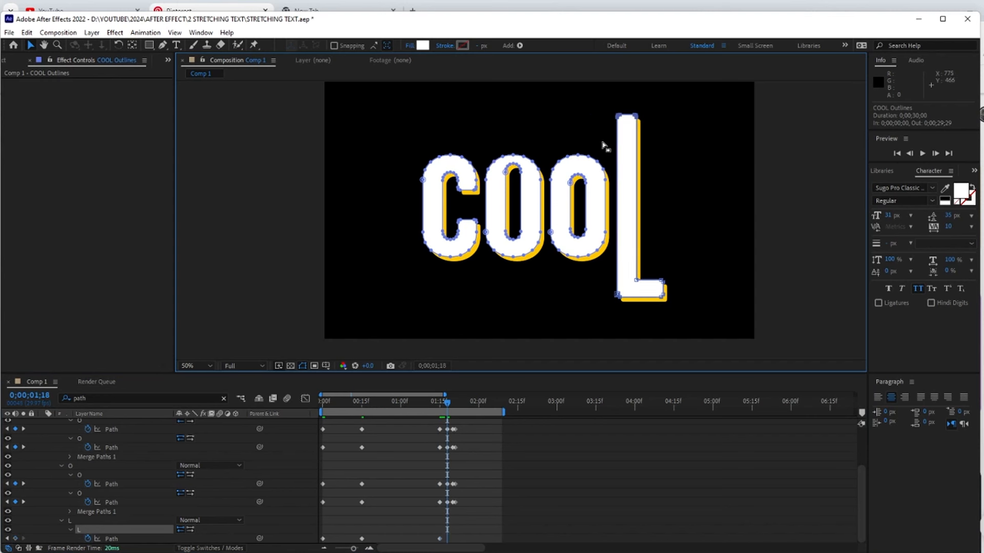
key("shift+Down")
key("shift+Down")
key("shift+Down")
key("shift+Down")
key("shift+Down")
key("shift+Down")
key("shift+Down")
key("shift+Down")
key("shift+Down")
key("Down")
key("Down")
key("Down")
key("Down")
key("Down")
Step: Move the L's lower points up to the bottoms of the other unstretched letters at 0;00;01;18
left_click_drag(607, 318, 676, 277)
key("shift+Up")
key("shift+Up")
key("shift+Up")
key("shift+Up")
key("shift+Up")
key("shift+Up")
key("shift+Up")
key("shift+Up")
key("shift+Up")
key("Up")
key("Up")
key("Up")
key("Up")
key("Up")
Step: At 0;00;01;20, nudge the L's lower points slightly up
left_click_drag(449, 404, 452, 404)
key("Up")
key("Up")
key("Up")
key("Up")
key("Up")
Step: Nudge the L's upper points slightly down at 0;00;01;20
left_click_drag(691, 124, 613, 185)
key("Down")
key("Down")
key("Down")
key("Down")
key("Down")
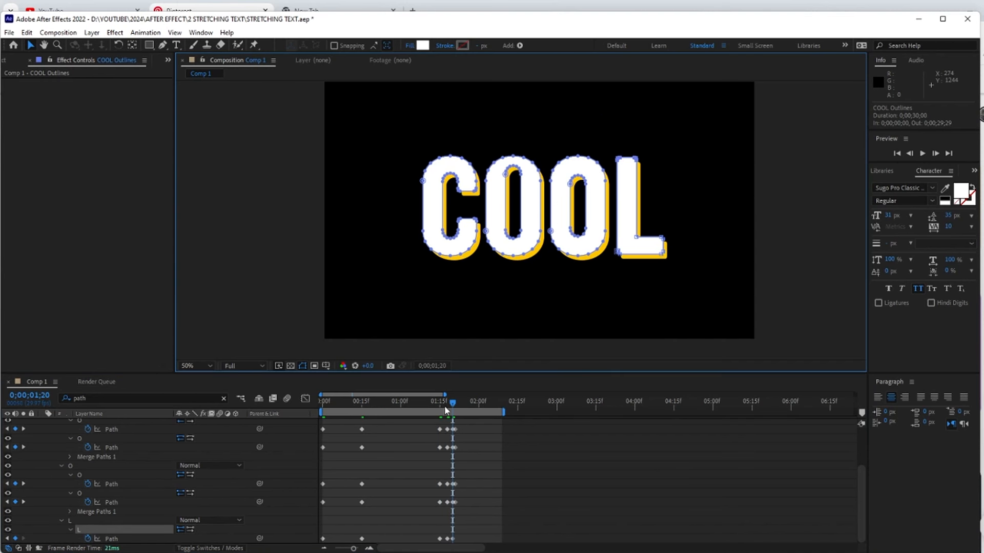
Step: At 0;00;01;21, nudge the L's lower points slightly down
left_click_drag(453, 404, 455, 404)
left_click_drag(710, 213, 616, 275)
key("Down")
key("Down")
key("Down")
key("Down")
key("Down")
Step: Nudge the L's upper points slightly up at 0;00;01;21 and preview the animation
left_click_drag(683, 127, 611, 175)
key("Up")
key("Up")
key("Up")
key("Up")
key("Up")
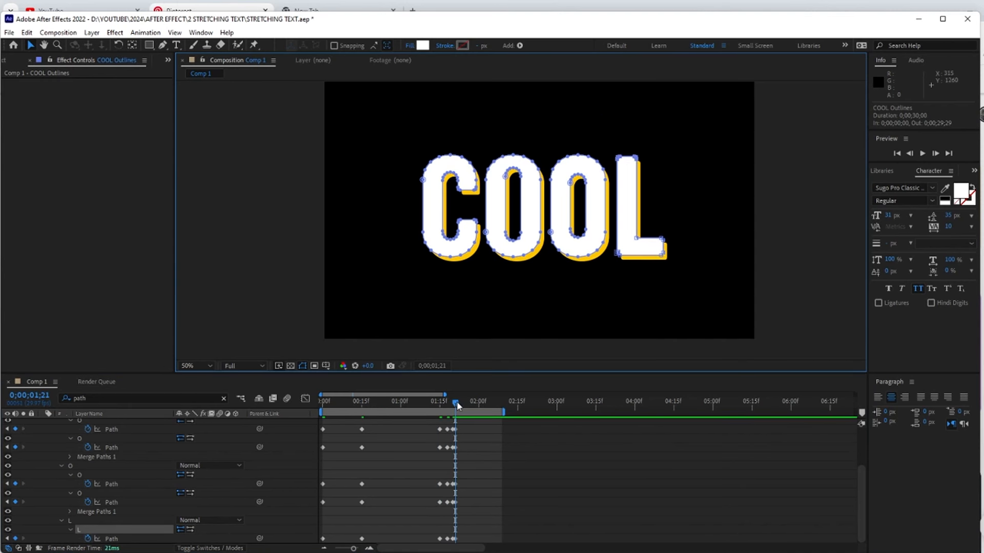
key("space")
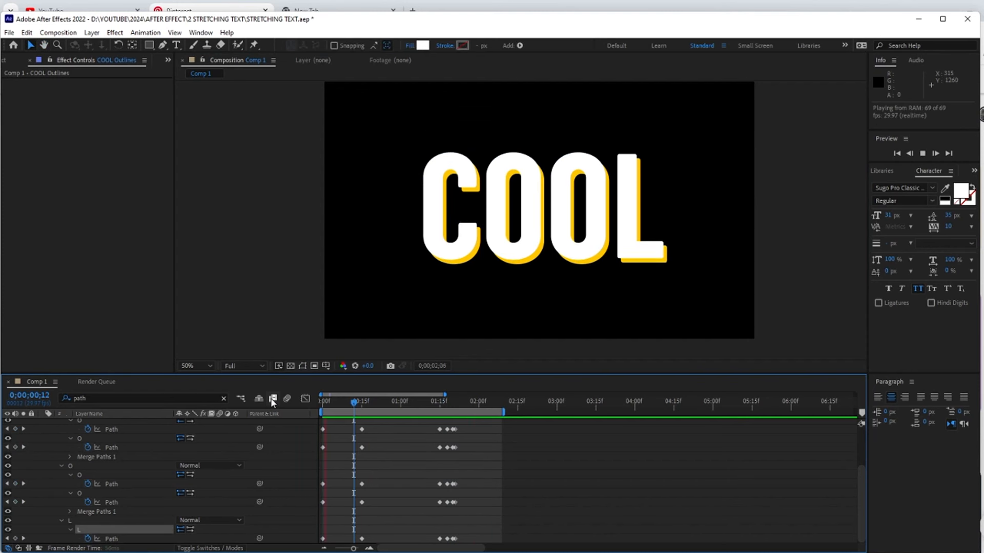
key("space")
Step: Apply Easy Ease to all path keyframes of the first O's outer outline
left_click_drag(467, 421, 319, 436)
right_click(444, 428)
right_click(362, 429)
mouse_move(469, 420)
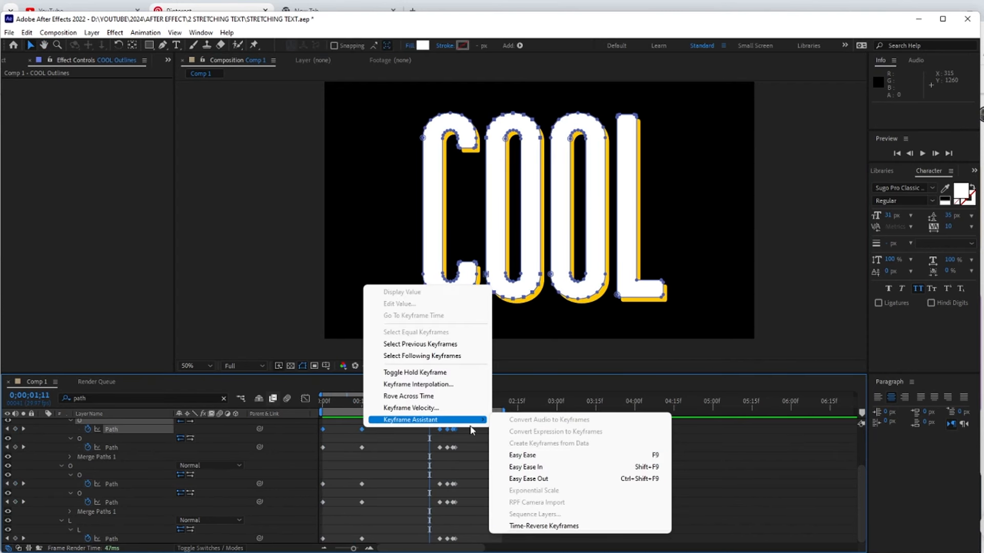
left_click(522, 455)
Step: Reshape the outer outline's speed graph by lengthening the influence handles between the 0;00;00;15 and 0;00;01;15 keyframes
left_click(305, 398)
left_click_drag(353, 549, 357, 550)
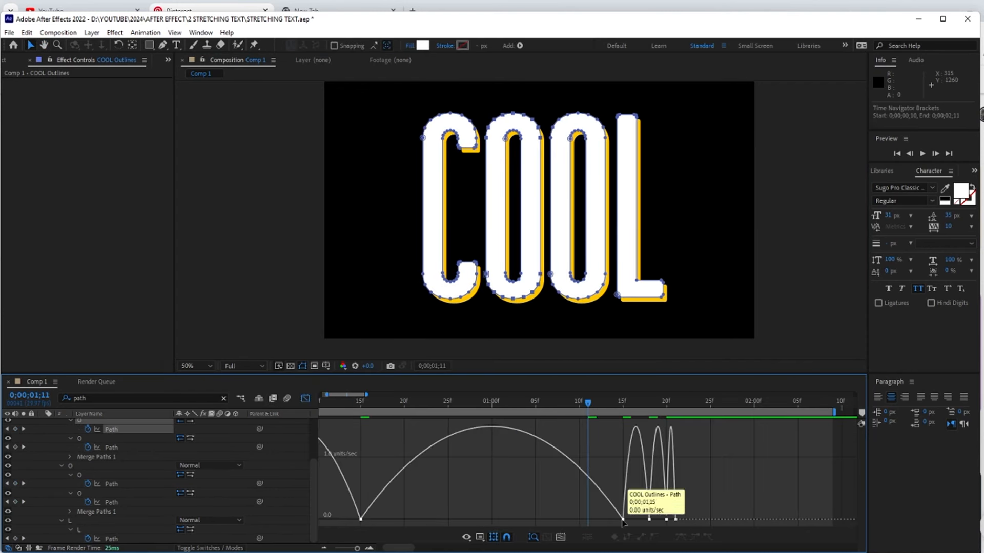
left_click(623, 520)
left_click_drag(579, 520, 551, 520)
left_click_drag(405, 520, 435, 521)
left_click(306, 399)
Step: Apply Easy Ease to all path keyframes of the first O's inner outline
left_click_drag(691, 441, 325, 462)
left_click_drag(358, 548, 350, 548)
left_click_drag(411, 453, 320, 442)
right_click(346, 447)
mouse_move(399, 439)
left_click(517, 473)
Step: Reshape the inner outline's speed graph by adjusting the influence around its 0;00;00;15 keyframe
left_click(304, 398)
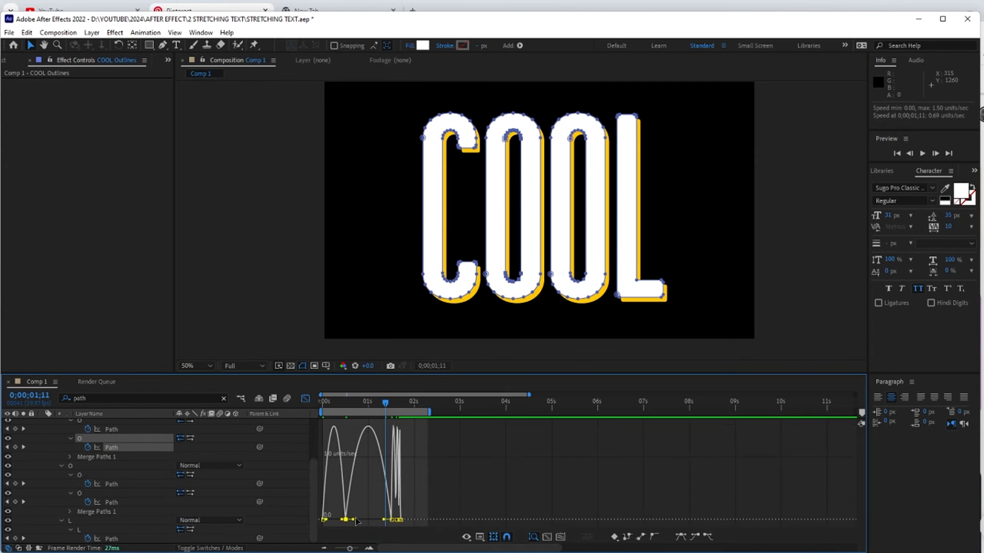
left_click_drag(335, 520, 331, 520)
left_click(305, 398)
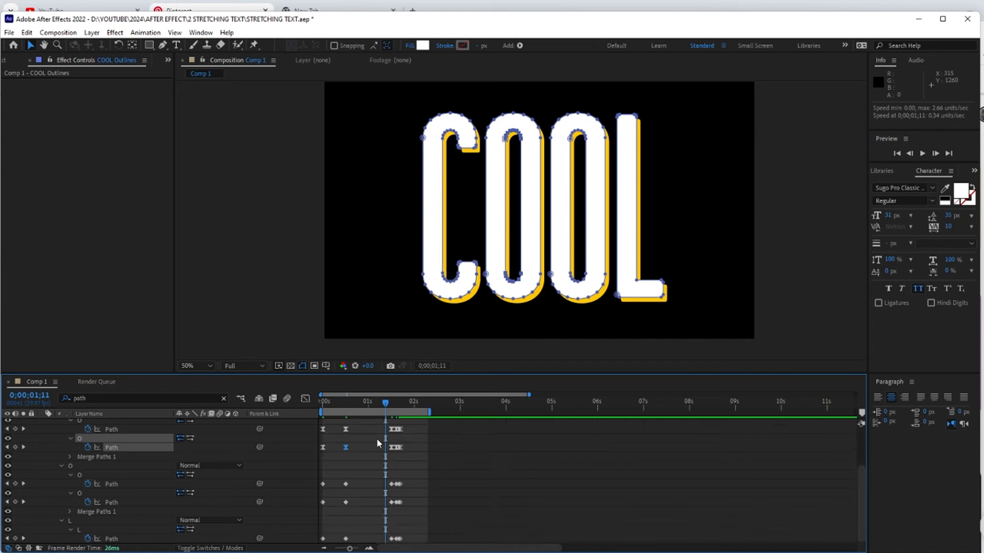
Step: Apply Easy Ease to the path keyframes of both outlines of the second O
left_click_drag(411, 477, 319, 546)
right_click(345, 502)
mouse_move(405, 494)
left_click(515, 422)
left_click(305, 399)
left_click(306, 398)
Step: Apply Easy Ease to the L's path keyframes
right_click(346, 538)
mouse_move(369, 528)
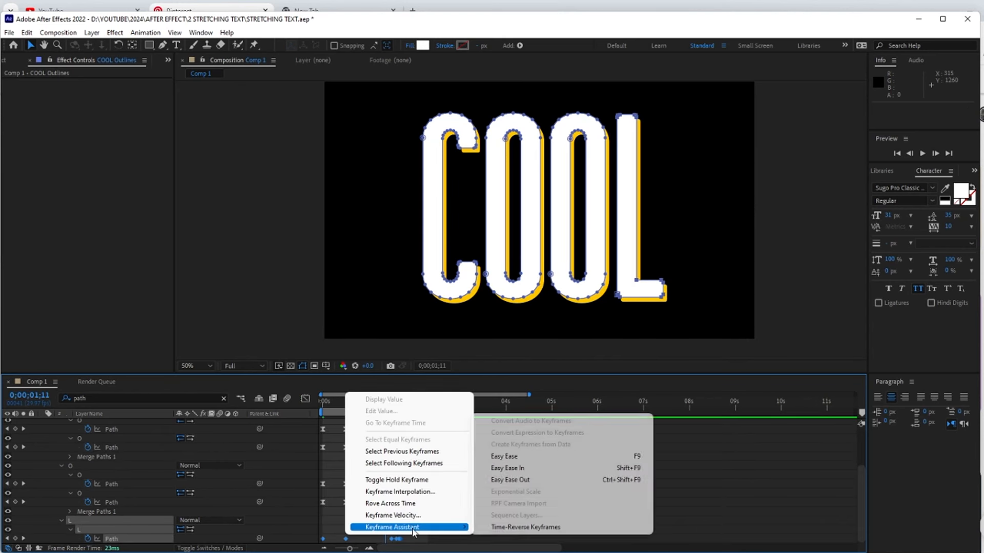
left_click(513, 396)
Step: Preview the eased animation and return the current time to 0;00;00;00
key("space")
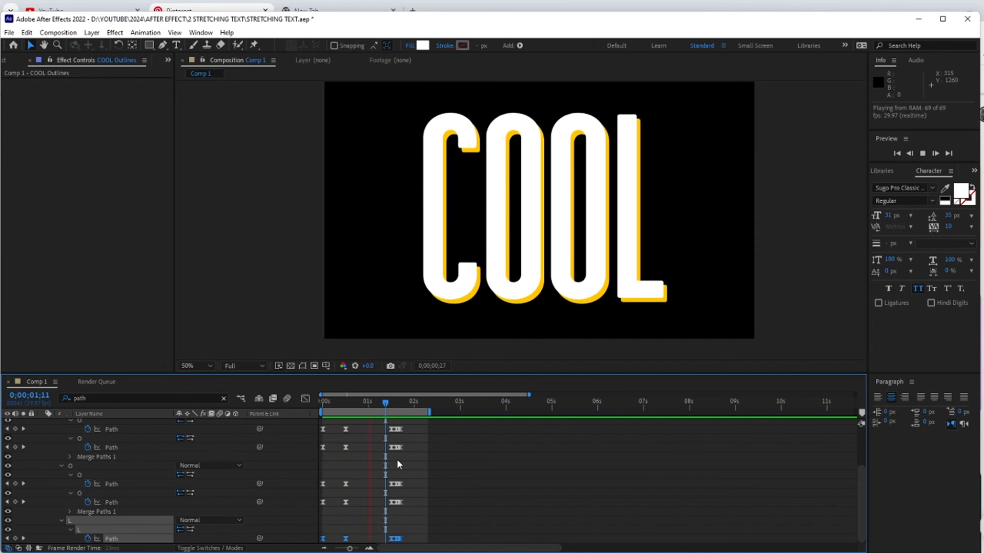
left_click(397, 403)
left_click_drag(398, 406, 318, 416)
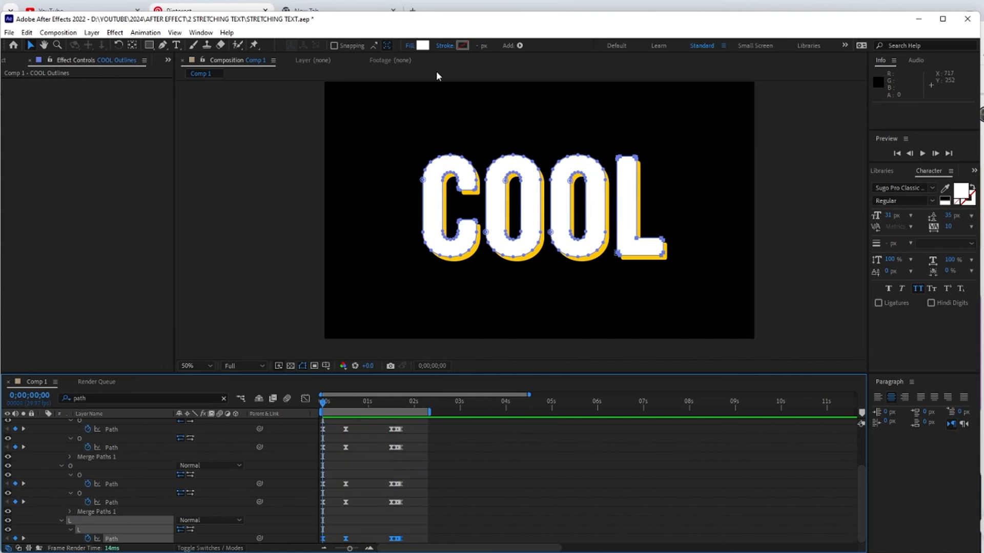
Step: Search Effects & Presets for "Wav" and apply the Wave Warp effect to the COOL Outlines layer
left_click(199, 32)
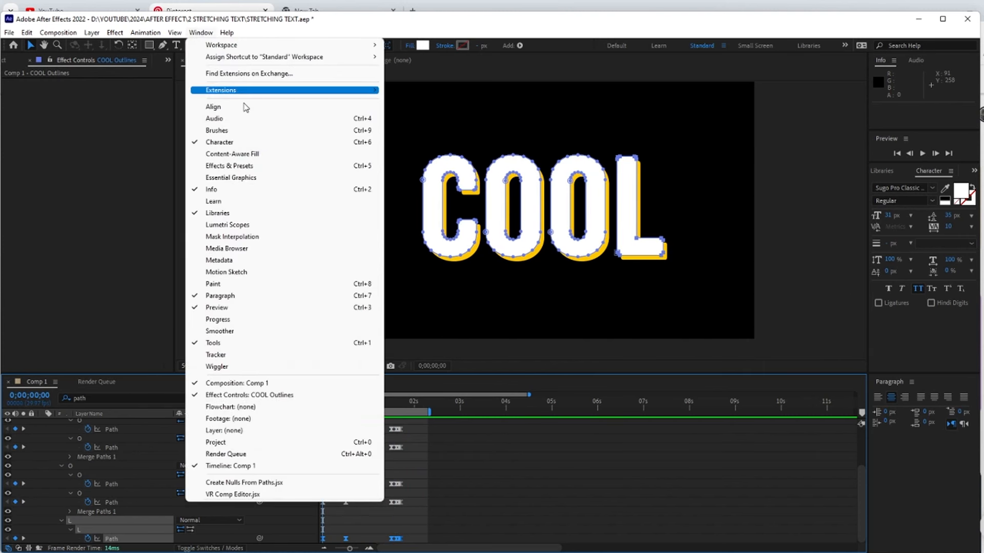
left_click(227, 166)
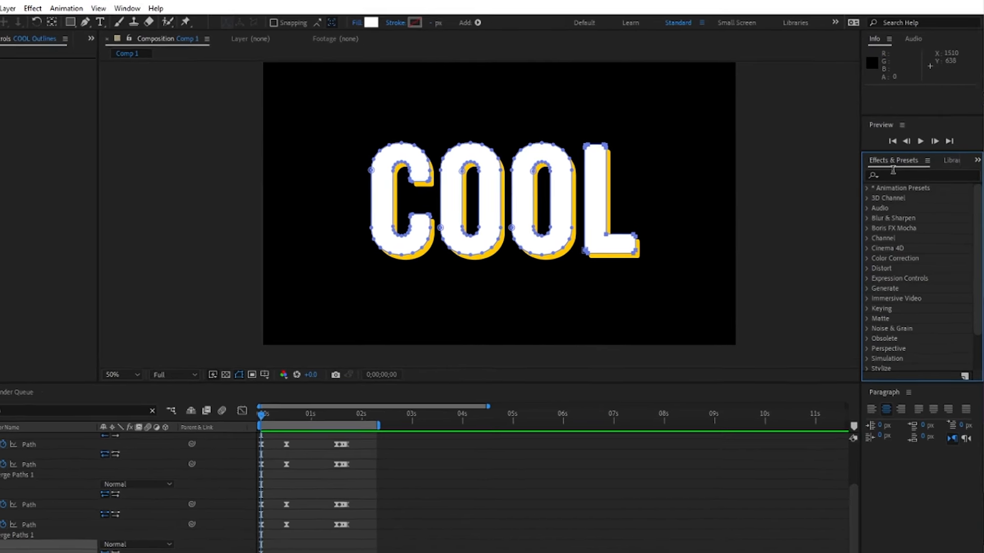
left_click(892, 186)
type("War")
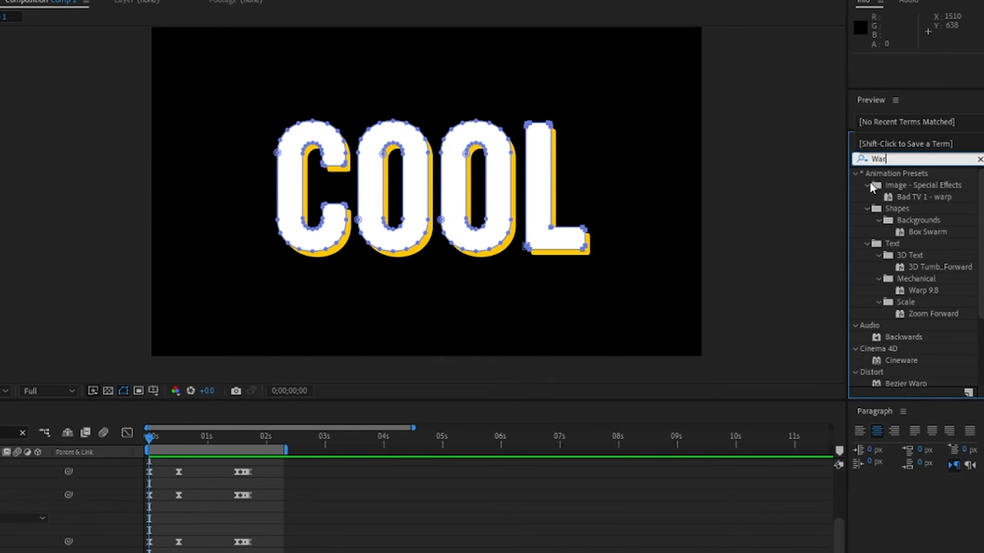
key("BackSpace")
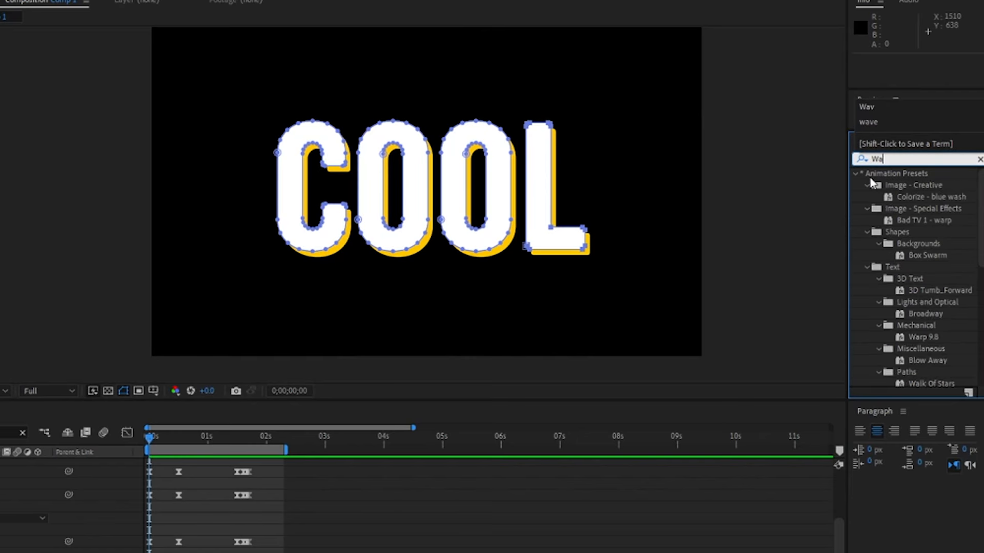
type("v")
left_click_drag(921, 186, 121, 426)
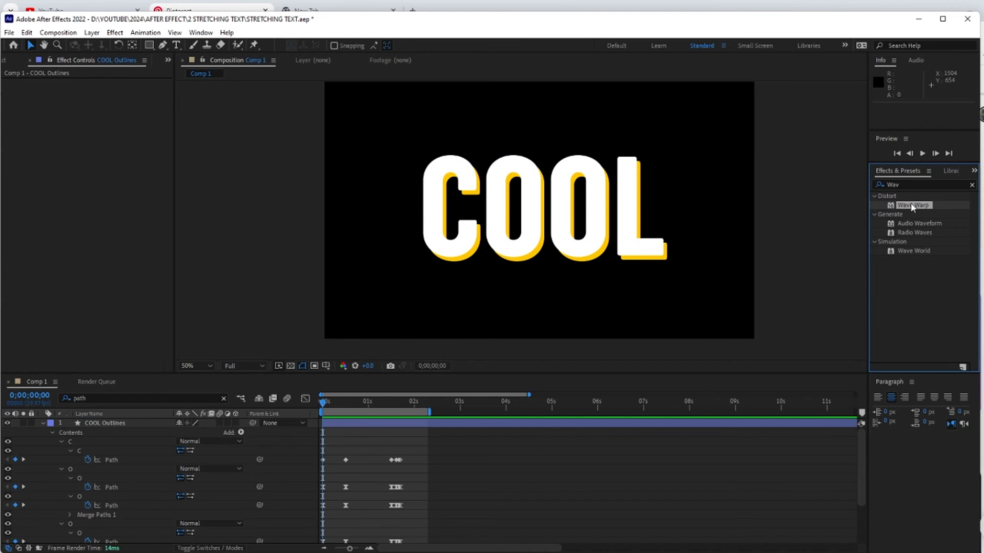
mouse_move(912, 207)
left_mouse_down()
mouse_move(92, 410)
mouse_move(103, 423)
left_mouse_up()
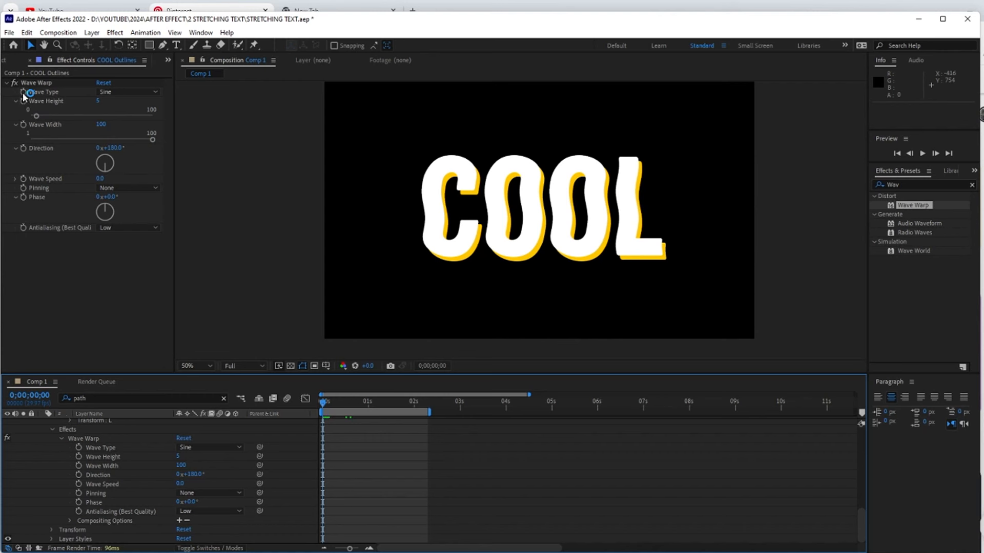
Step: Keyframe Wave Warp's Wave Height at 0 at 0;00;00;00, leaving Wave Width without a keyframe there
left_click(23, 101)
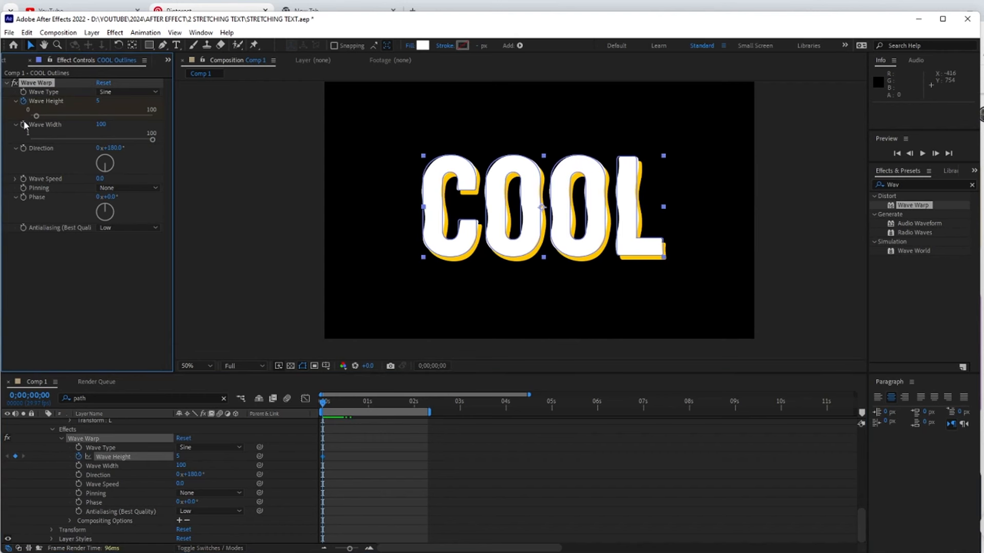
left_click(23, 124)
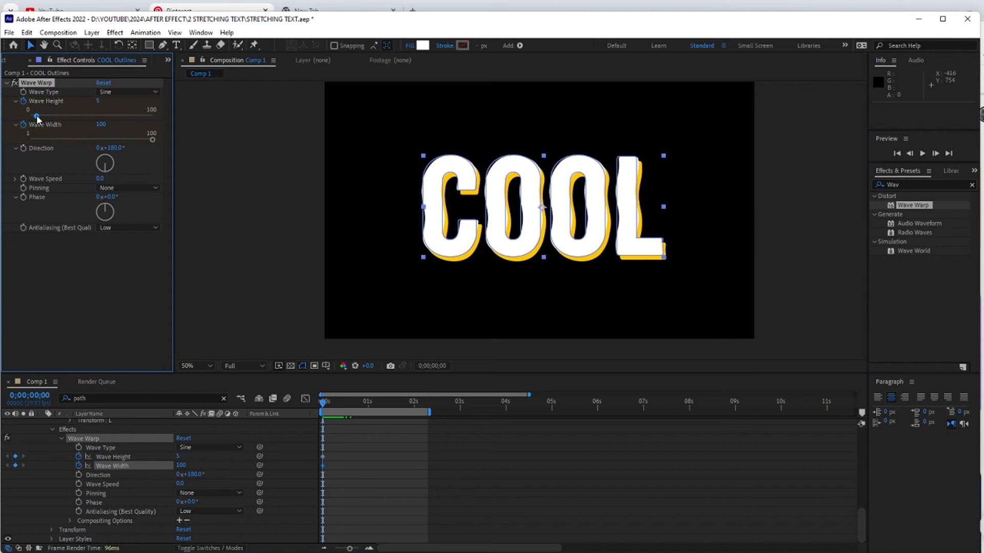
left_click_drag(36, 114, 15, 115)
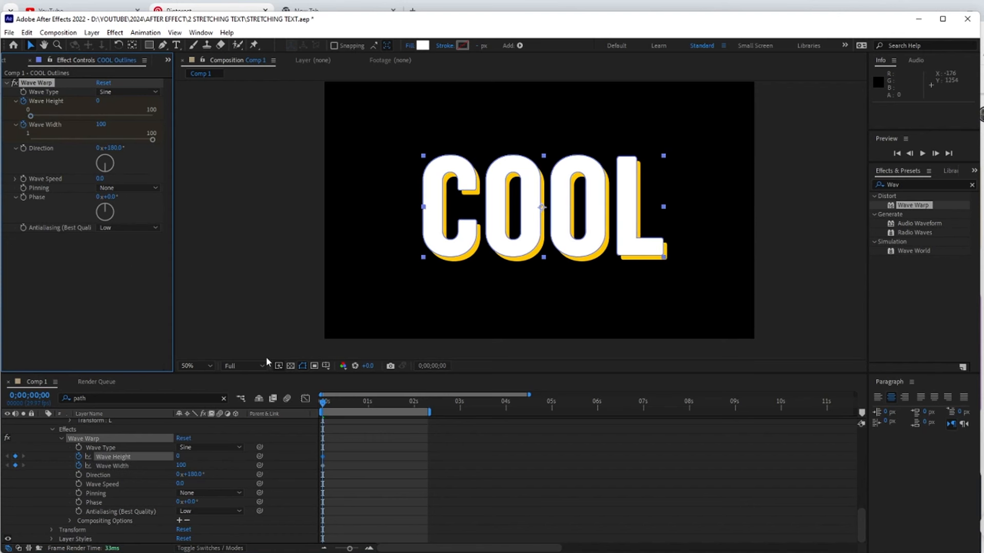
left_click(323, 465)
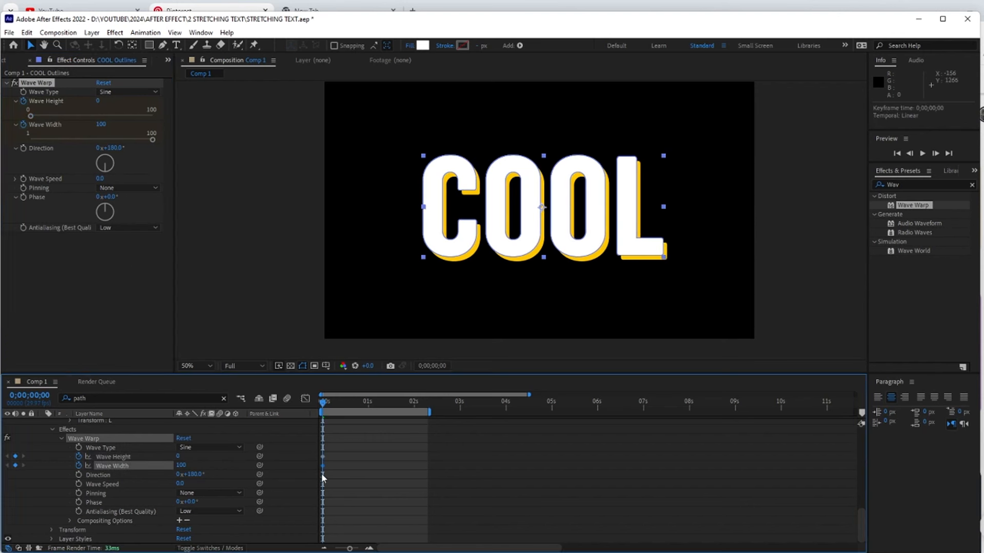
key("Delete")
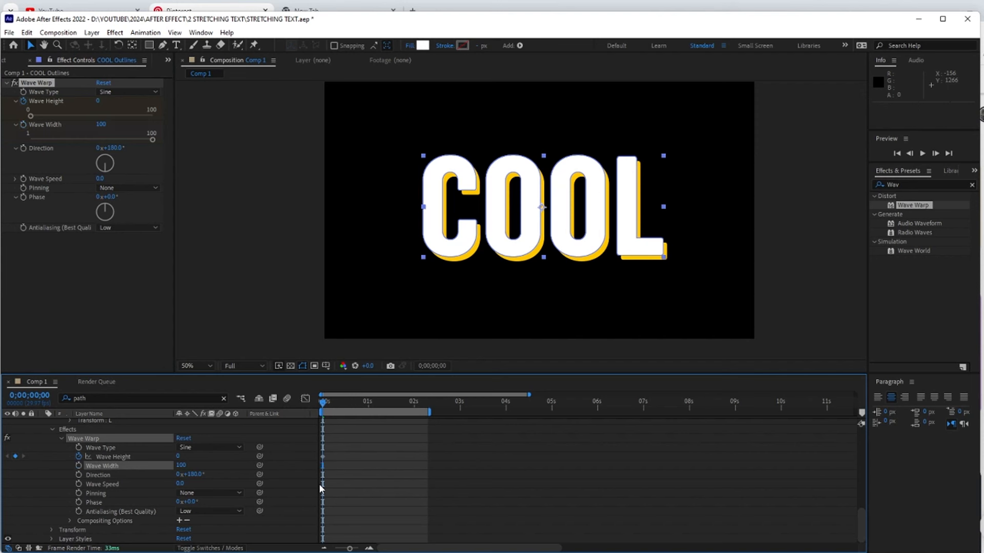
Step: At 0;00;00;25, keyframe Wave Width at 100 and Wave Height at 4
left_click_drag(324, 401, 363, 412)
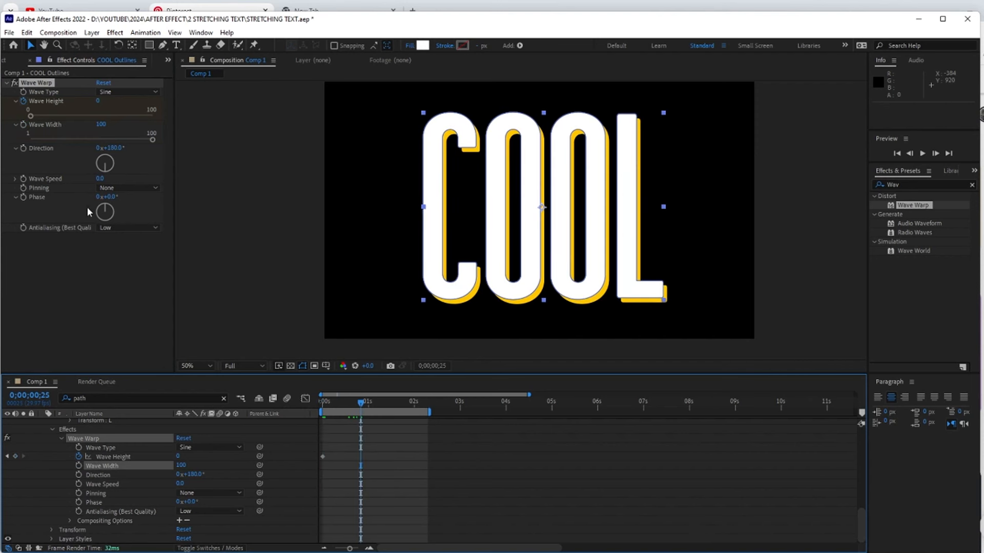
left_click(23, 124)
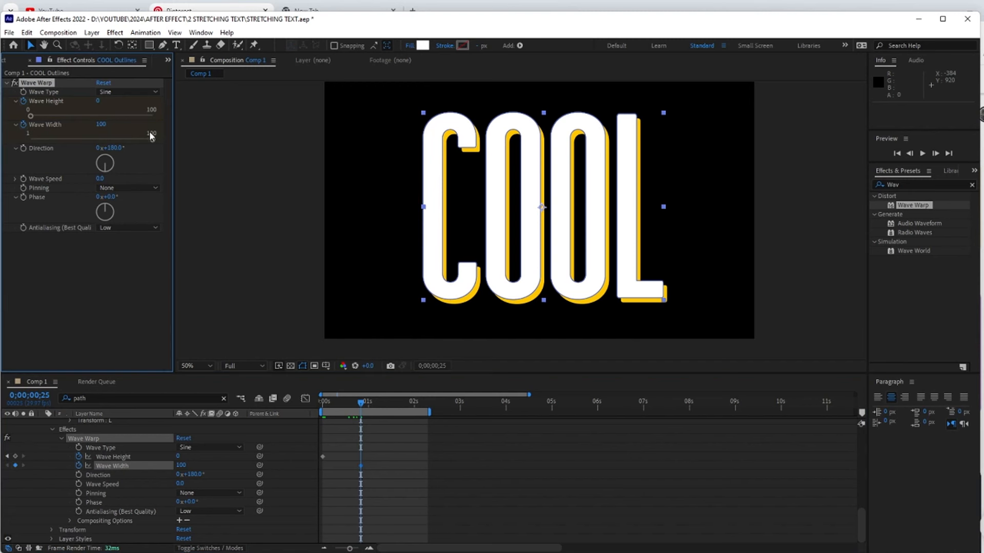
left_click(102, 125)
type("100")
left_click_drag(32, 116, 35, 117)
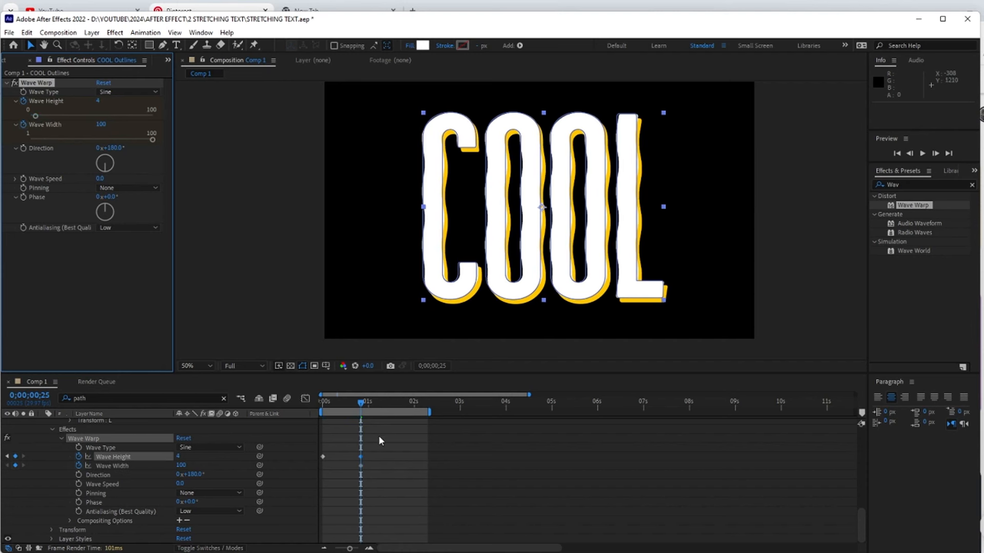
Step: At 0;00;01;24, keyframe Wave Height at 0 and Wave Width at 100
left_click_drag(360, 403, 404, 404)
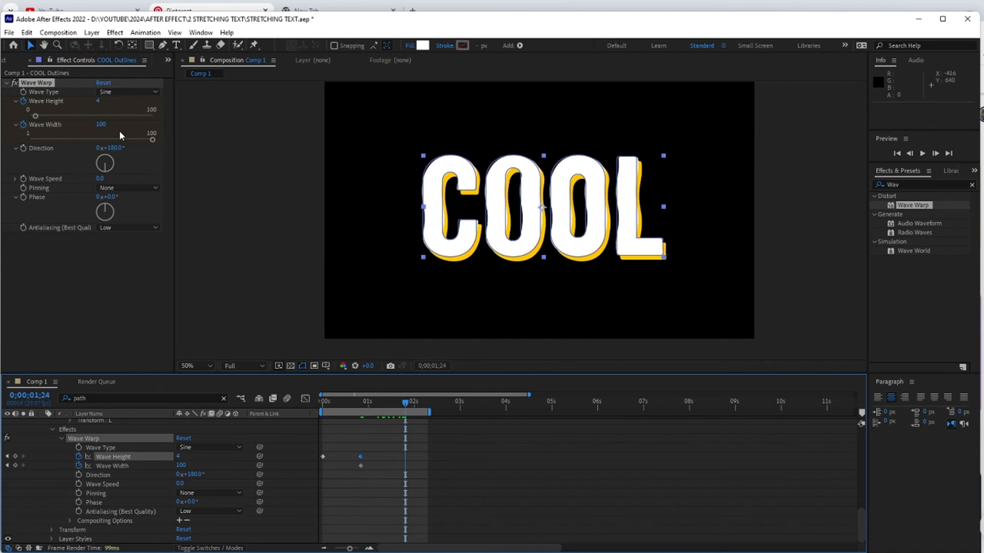
left_click_drag(36, 118, 7, 114)
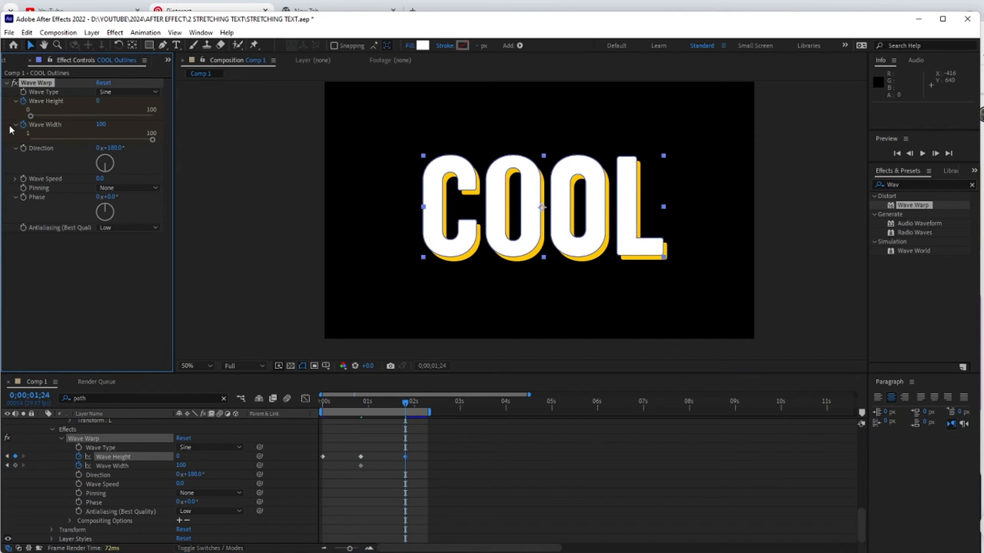
left_click(101, 125)
type("99.99")
key("Return")
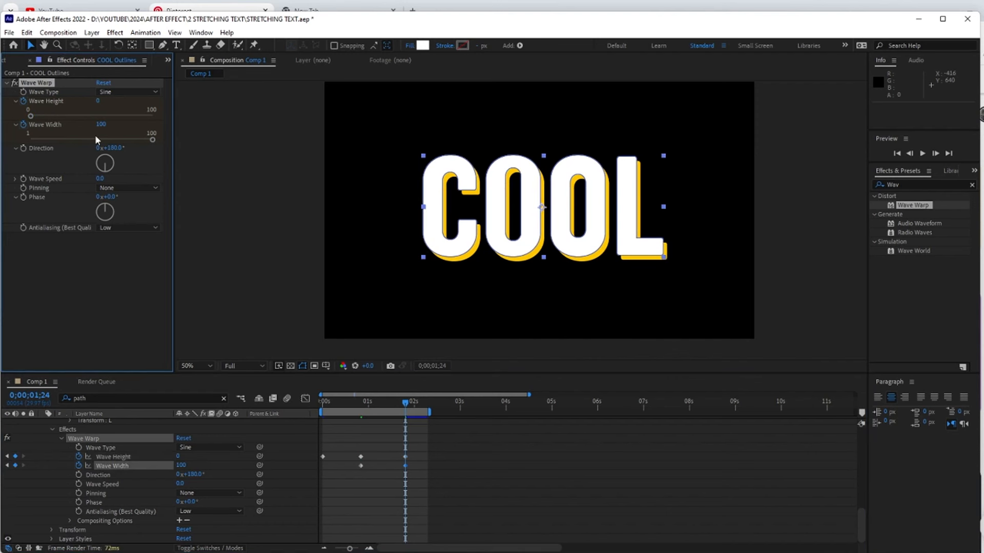
Step: Preview the wave animation and move the current time back to 0;00;00;00
key("space")
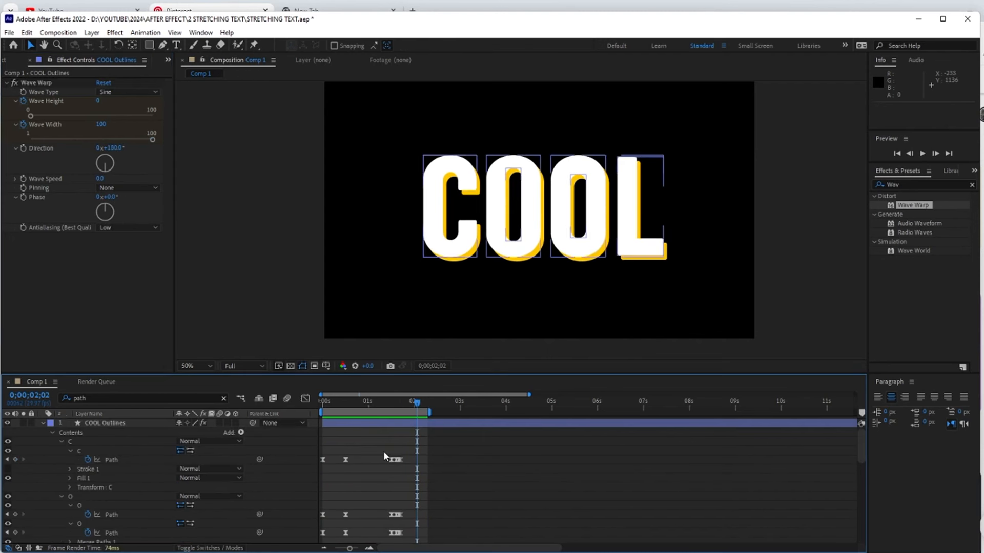
left_click(383, 450)
left_click_drag(414, 408, 290, 401)
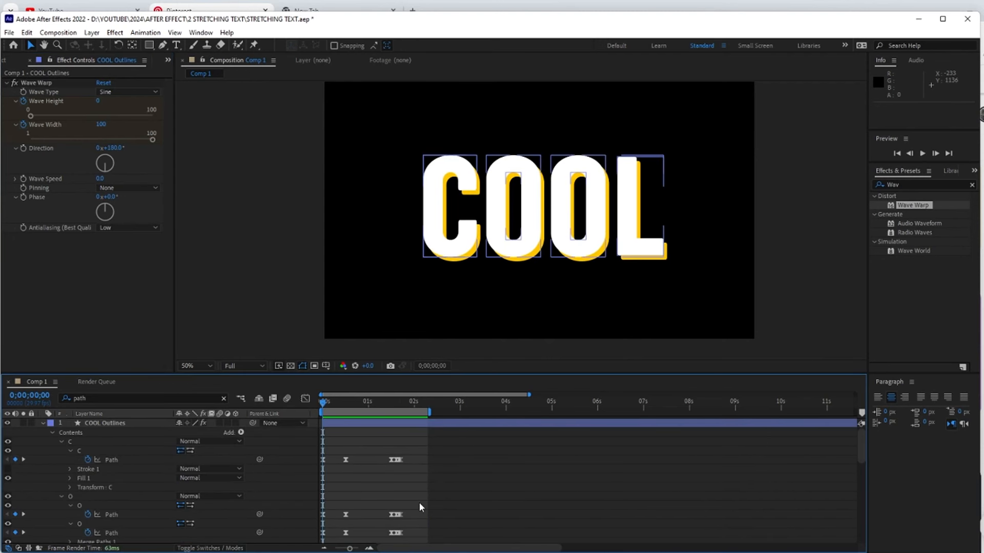
Step: Shift the first O's path keyframes to start at 0;00;00;04 and the second O's to start at 0;00;00;08
left_click_drag(419, 503, 329, 534)
scroll(356, 494, "down", 2)
scroll(356, 496, "down", 2)
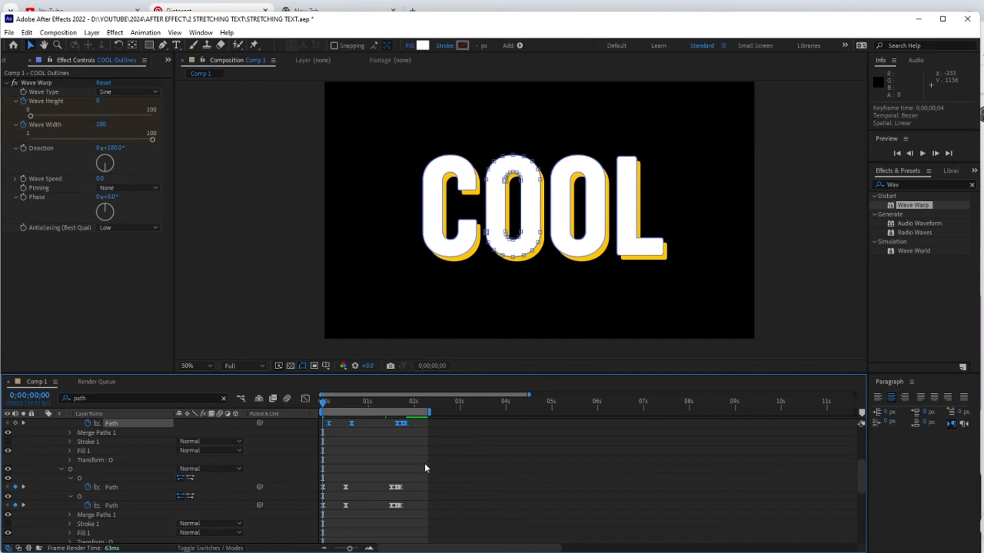
left_click_drag(425, 463, 333, 507)
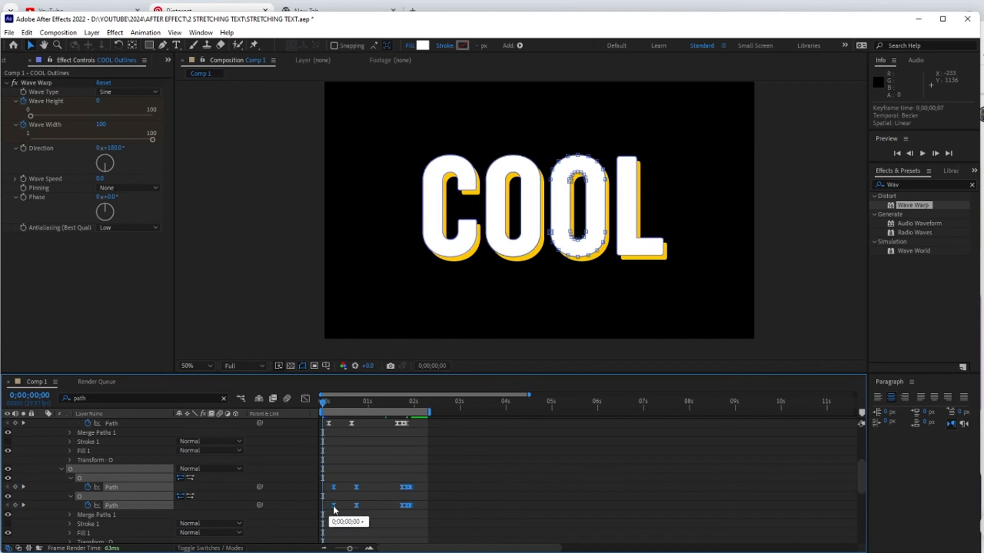
Step: Shift the L's path keyframes to start at 0;00;00;12 and preview the staggered animation
scroll(359, 503, "down", 3)
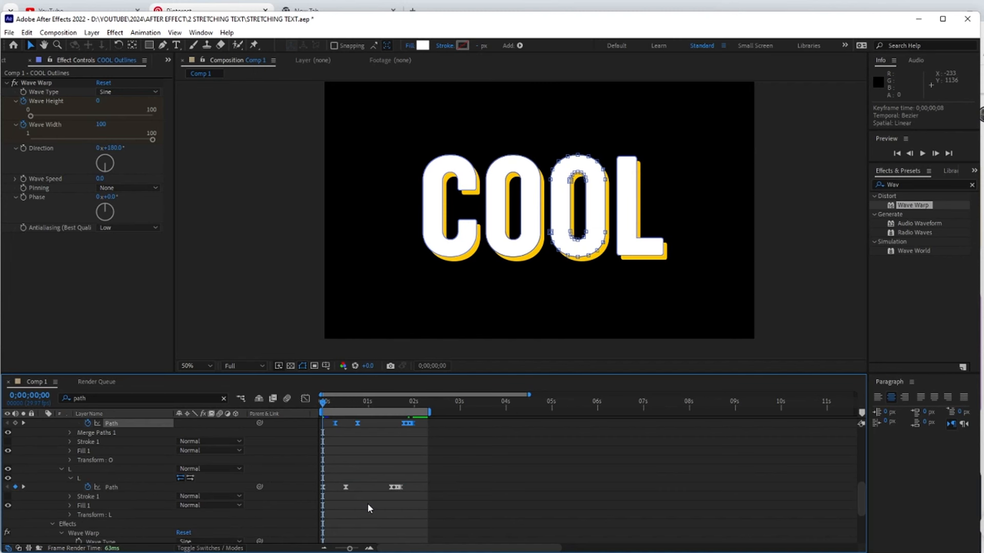
left_click_drag(423, 472, 341, 489)
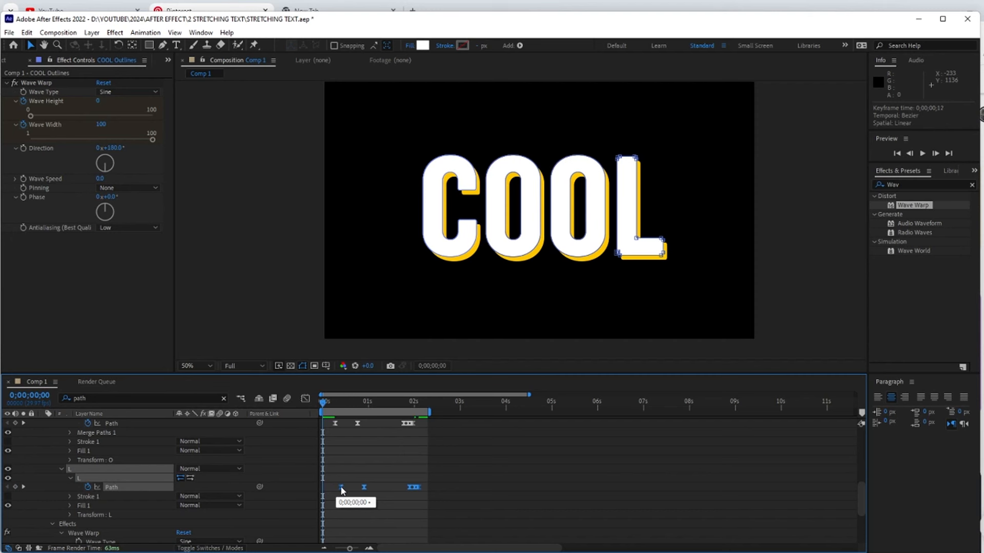
key("space")
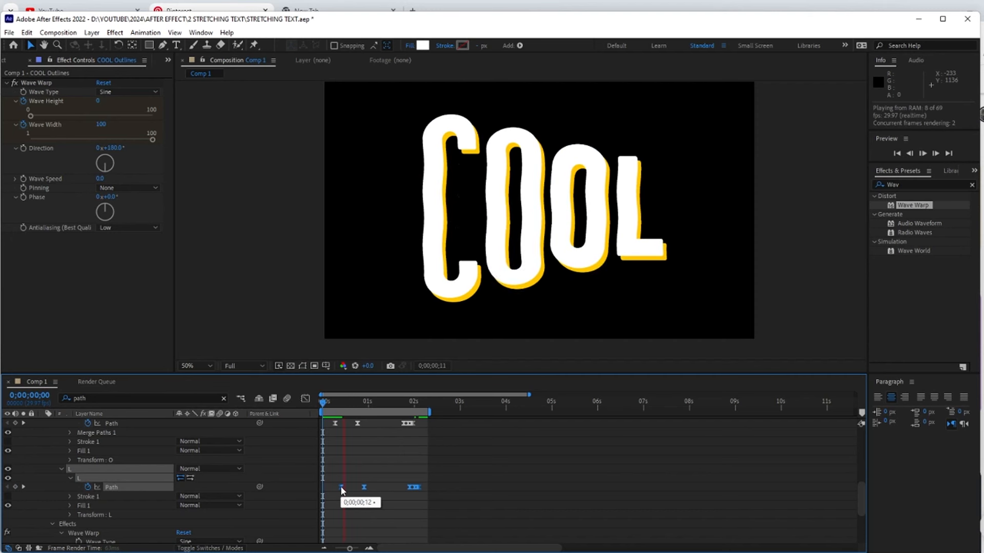